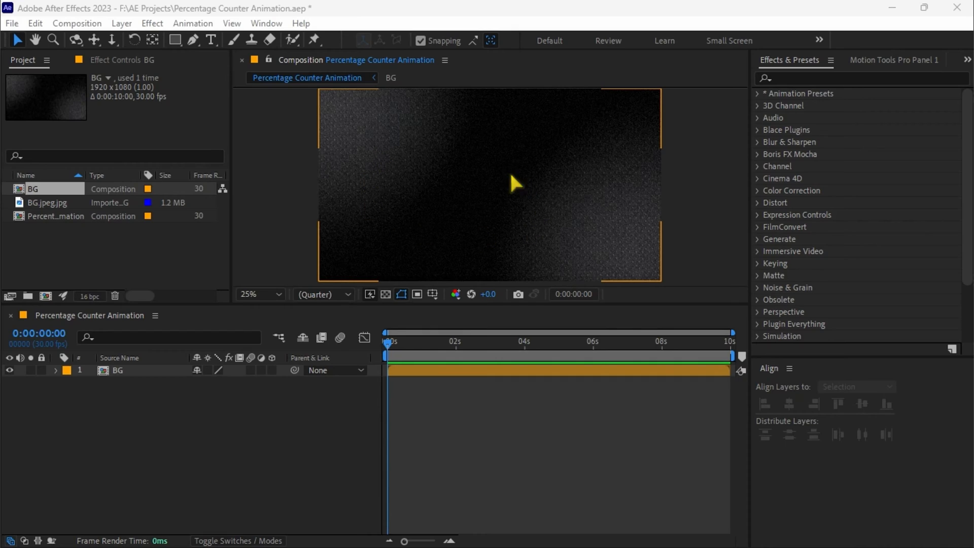
Step: Create a horizontal text layer reading "97" in the upper middle of the composition
click(255, 404)
click(211, 39)
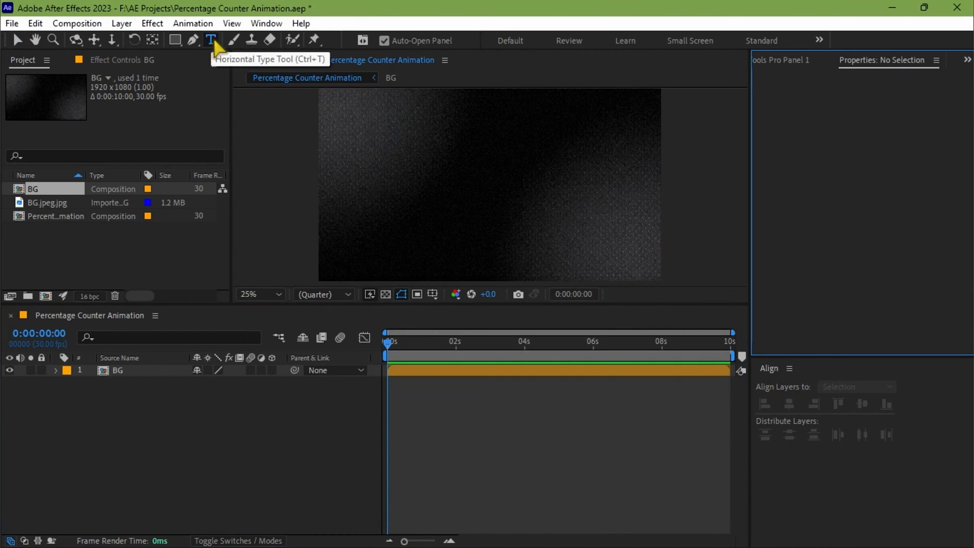
click(462, 171)
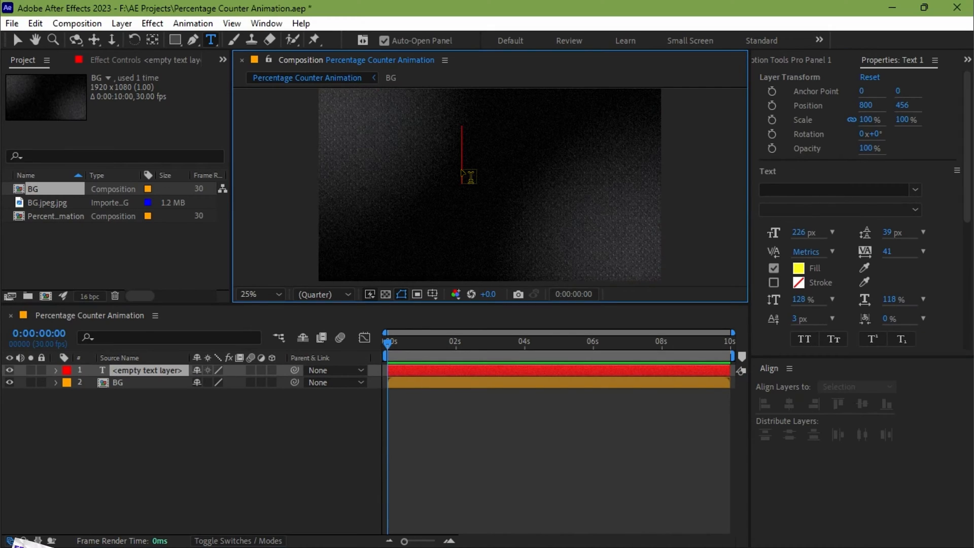
text(97)
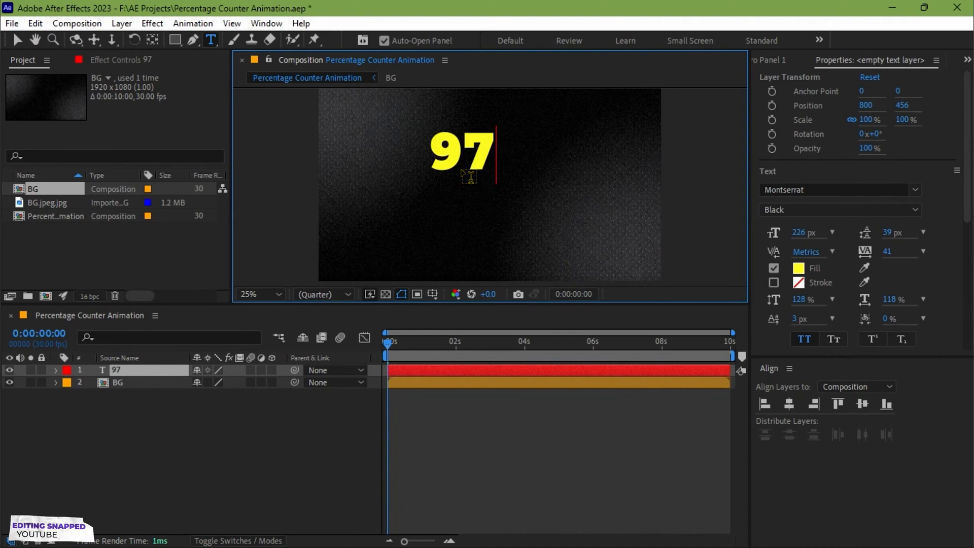
Step: Change the fill colour of the "97" text to red FF1111
double_click(461, 169)
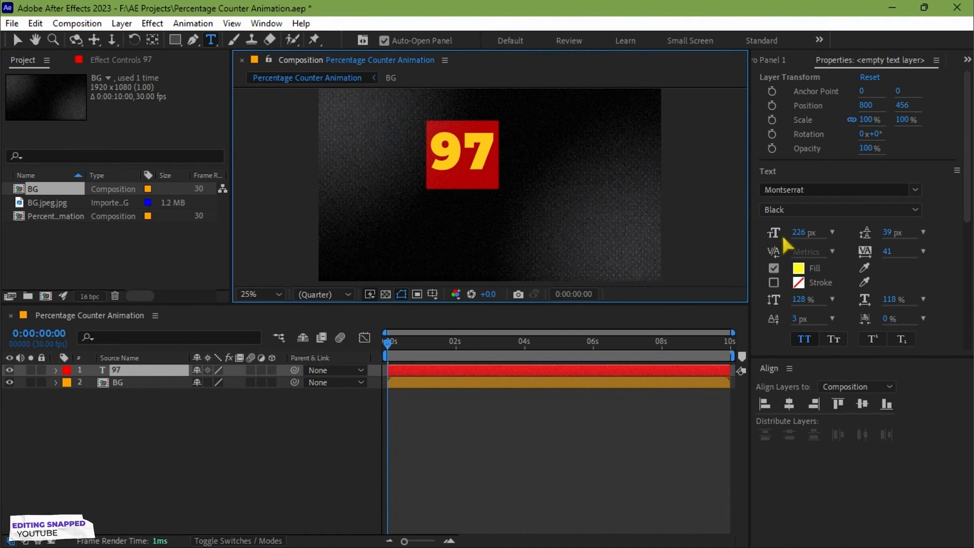
click(804, 269)
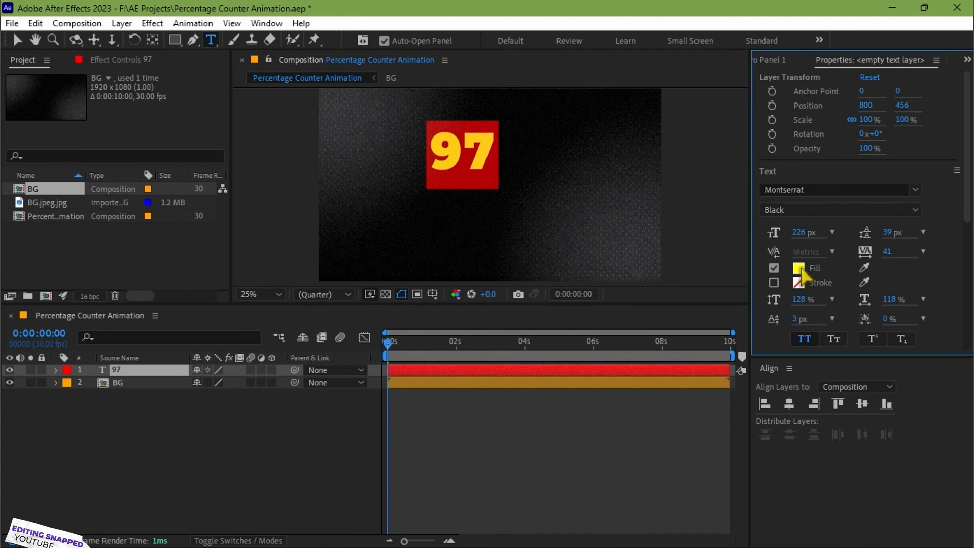
mouse_move(820, 268)
mouse_down()
mouse_move(820, 184)
mouse_move(822, 283)
mouse_move(821, 168)
mouse_move(769, 143)
mouse_move(792, 139)
mouse_up()
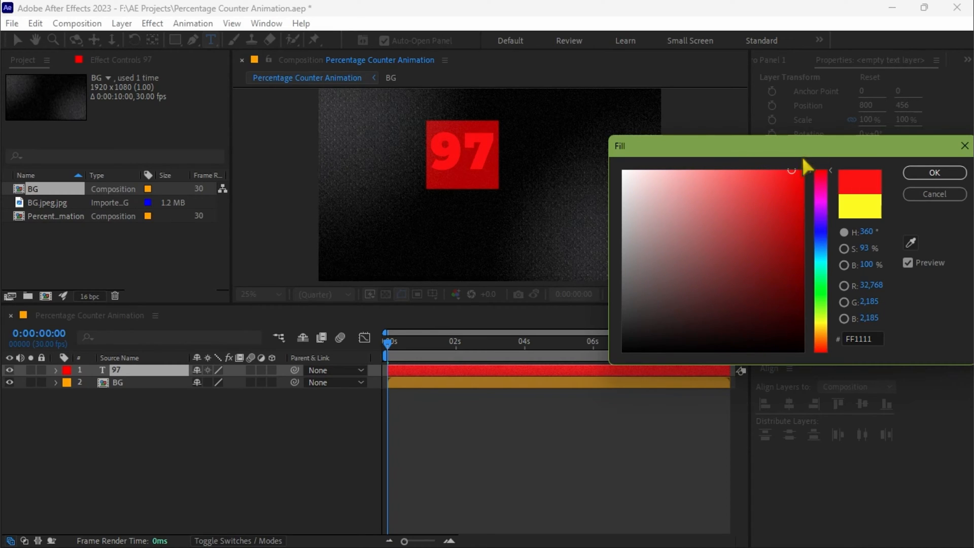
click(920, 176)
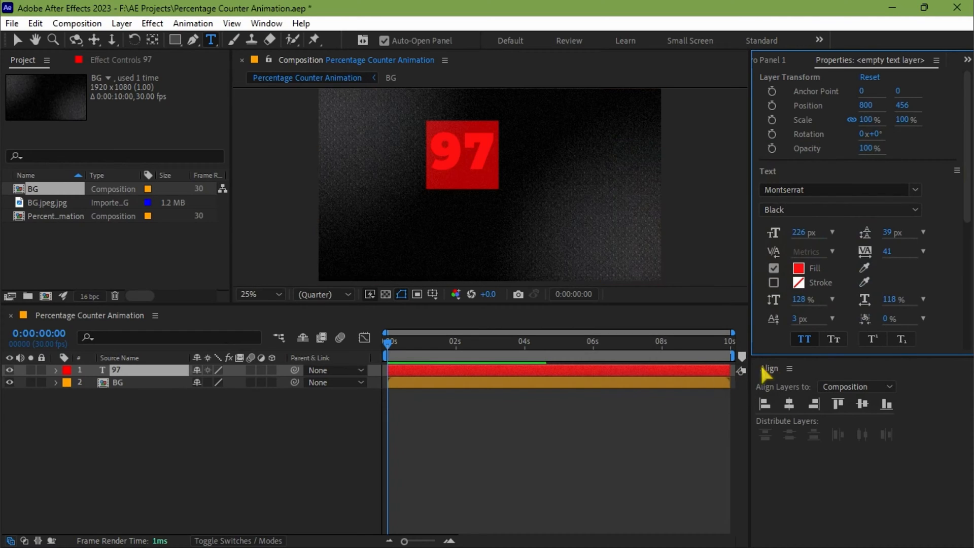
Step: Align the "97" layer horizontally and vertically to the composition centre, and centre its anchor point on the text
click(787, 404)
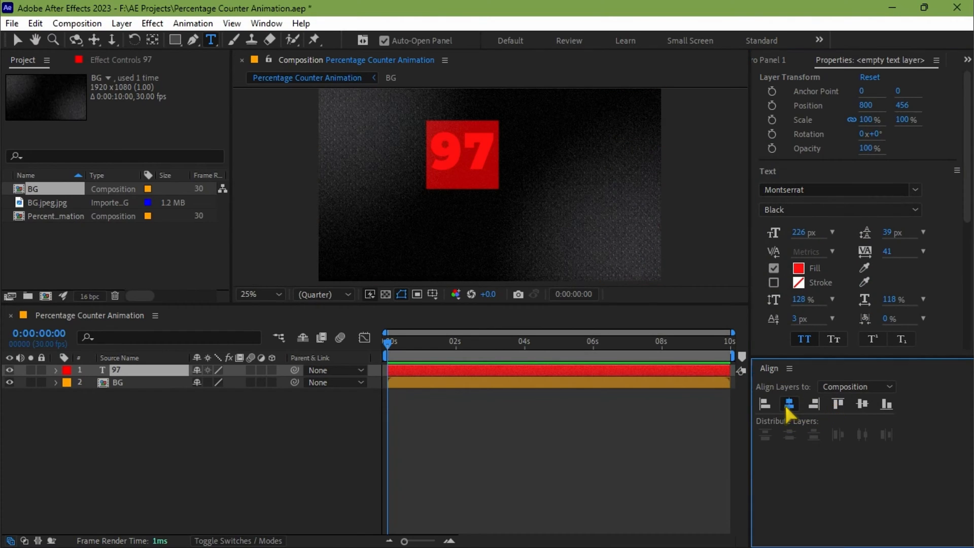
click(861, 404)
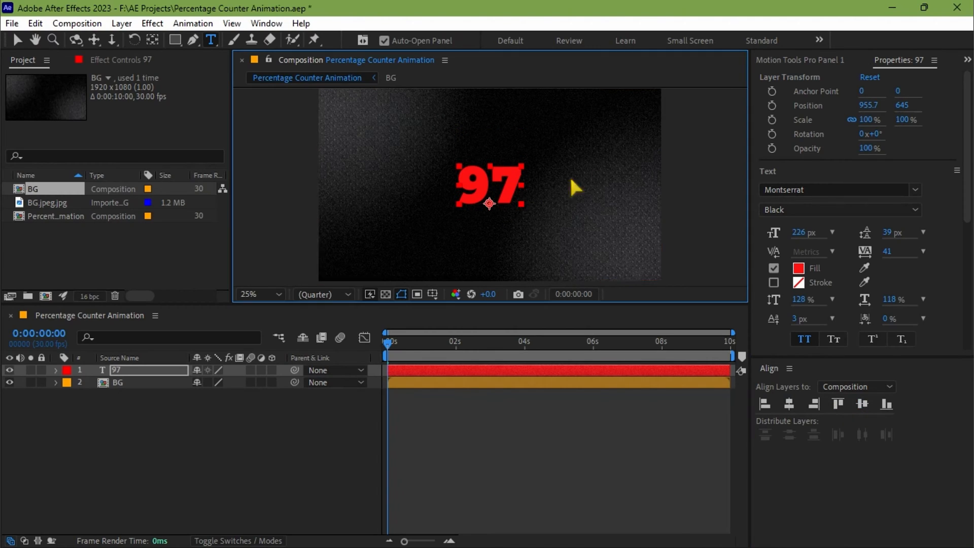
key(v)
click(818, 59)
click(787, 222)
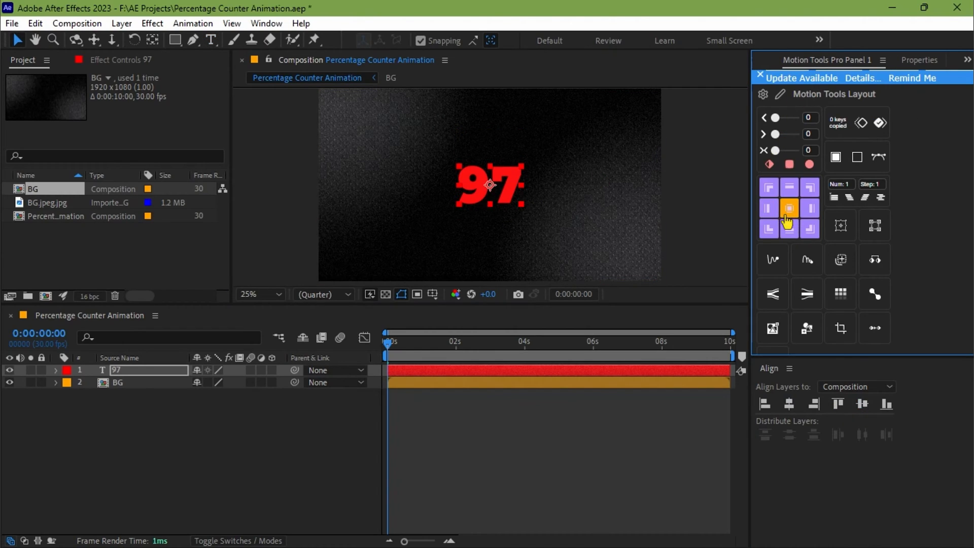
Step: Set the font size of the "97" text to 250 px
click(919, 61)
drag(799, 233, 823, 231)
click(797, 232)
text(2)
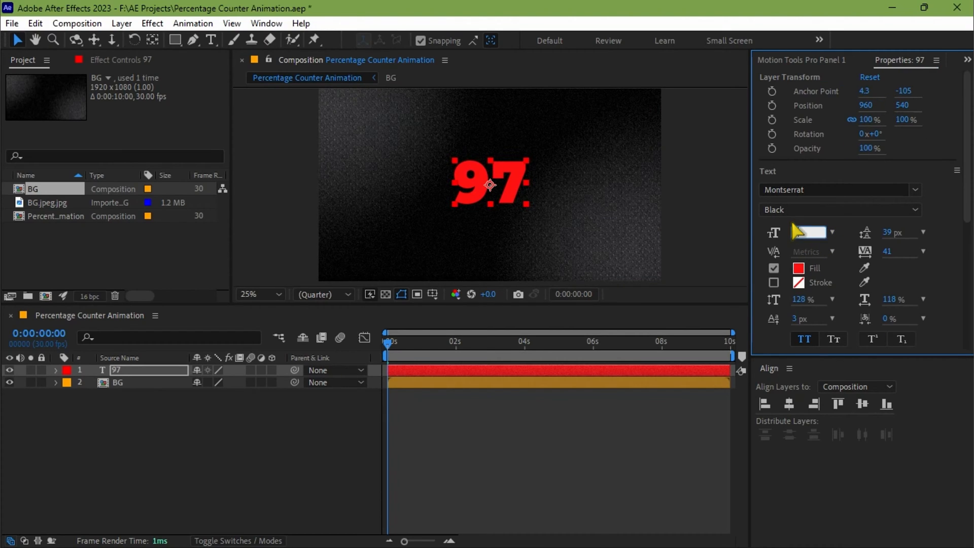
text(50)
key(Return)
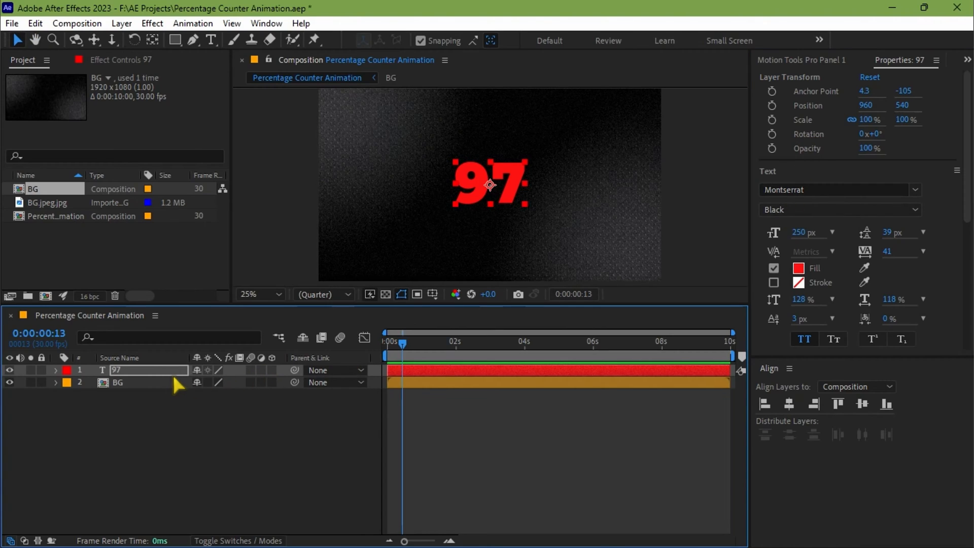
Step: Find the Slider Control effect by searching for "slider" and apply it to the "97" text layer
click(152, 371)
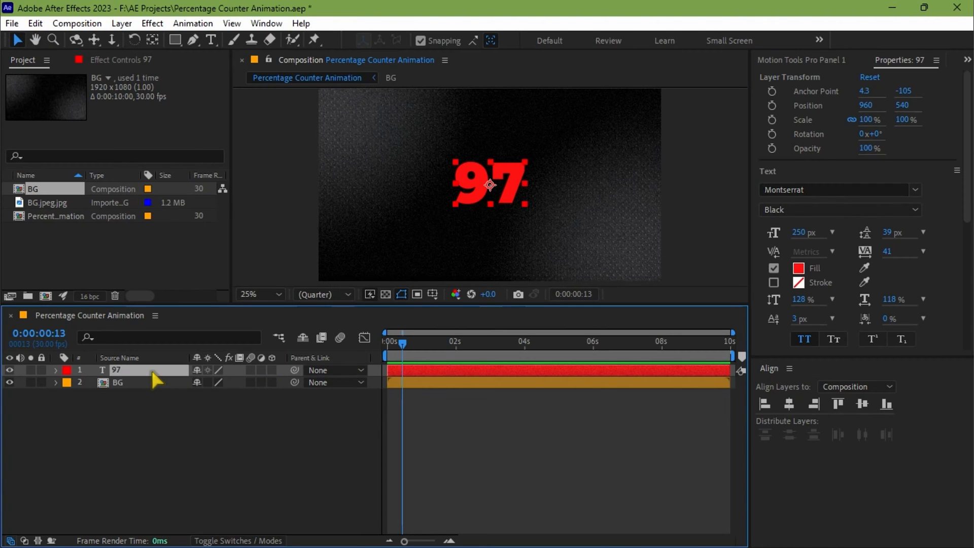
click(806, 59)
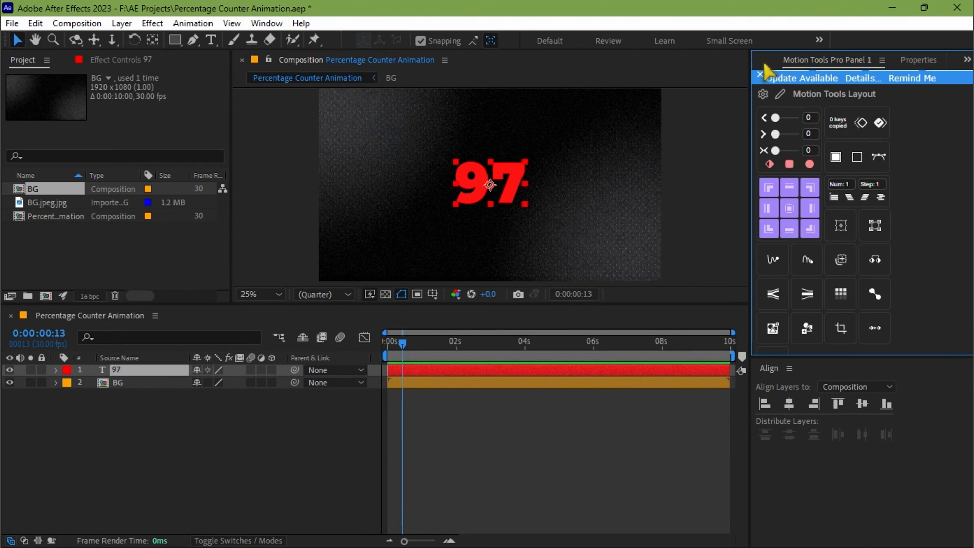
click(762, 60)
click(794, 77)
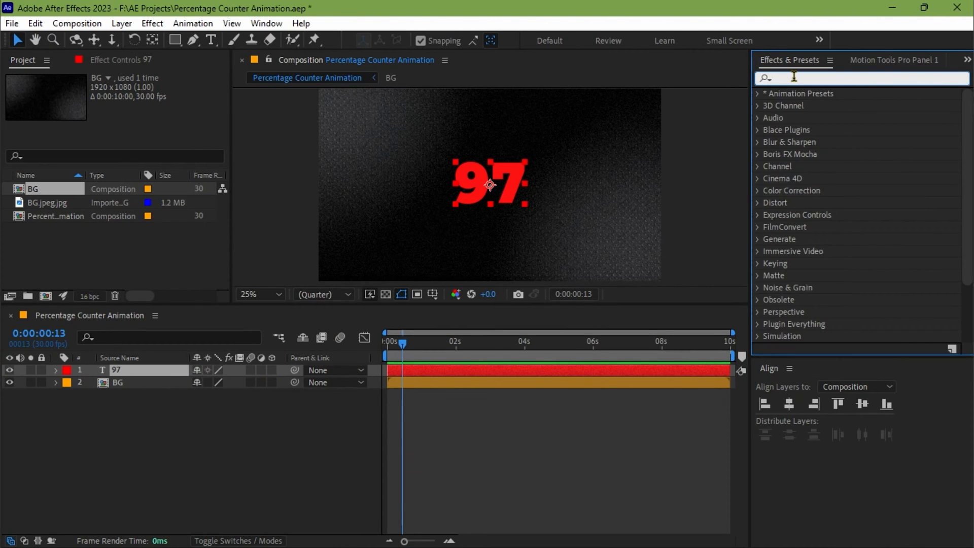
text(slider)
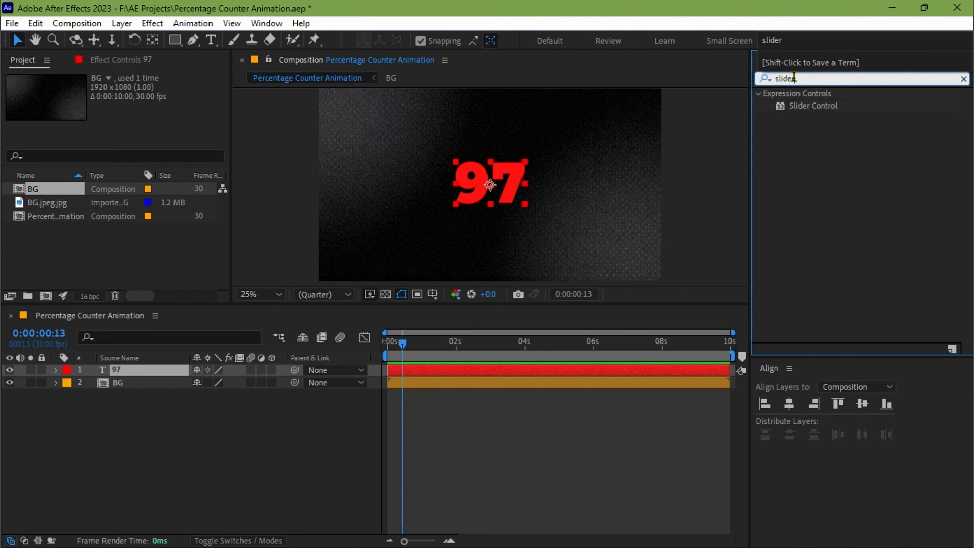
drag(823, 104, 601, 371)
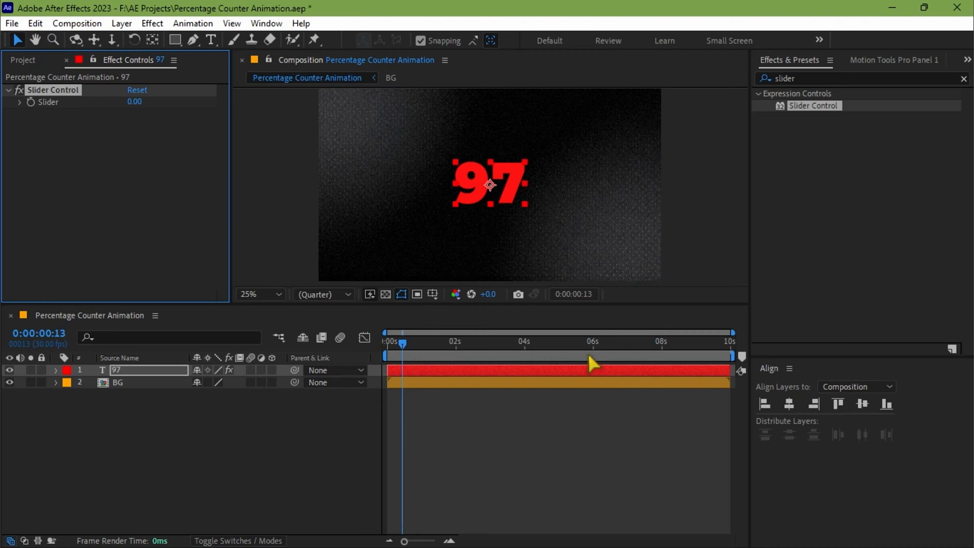
Step: Reveal the text layer's Source Text property, then switch to Notepad and copy the percentage counter expression from target through current + "%"
click(56, 370)
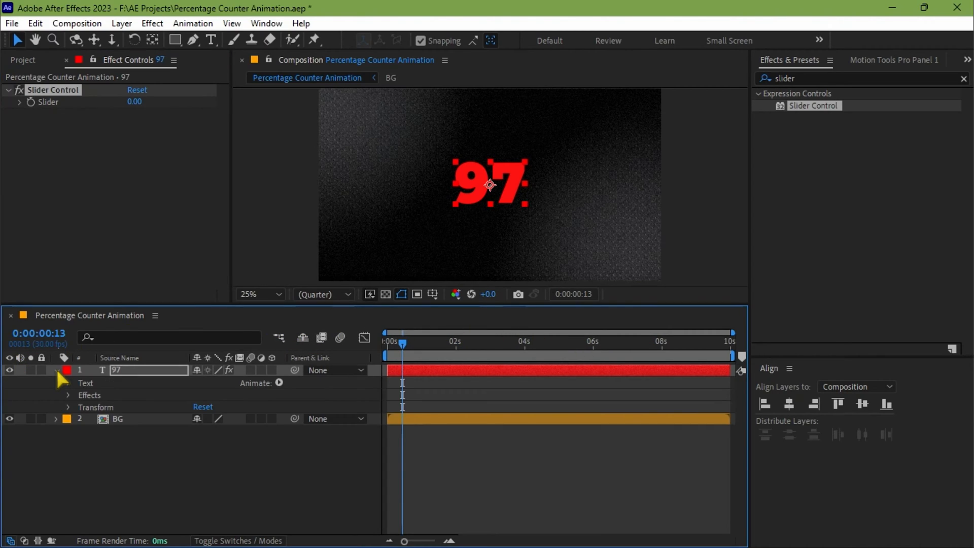
click(68, 383)
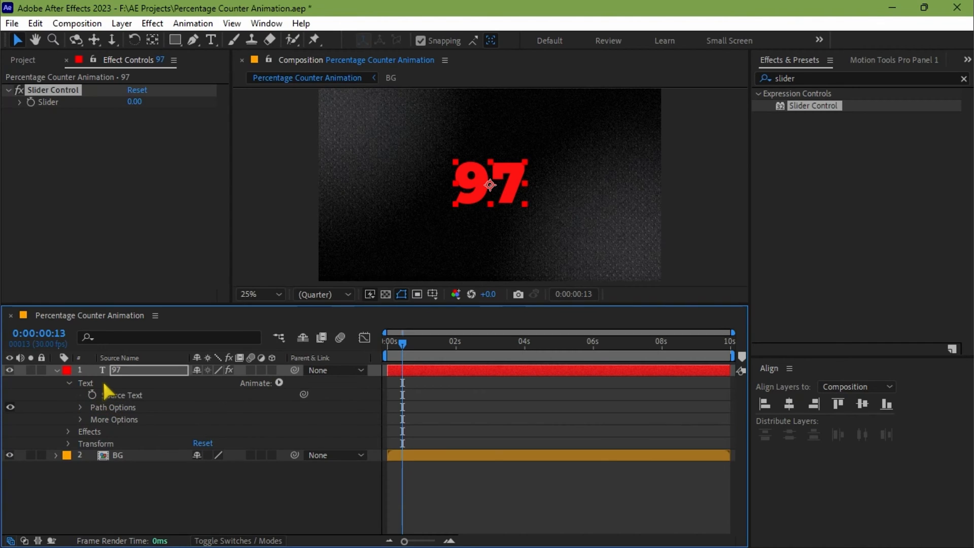
key(alt+Tab)
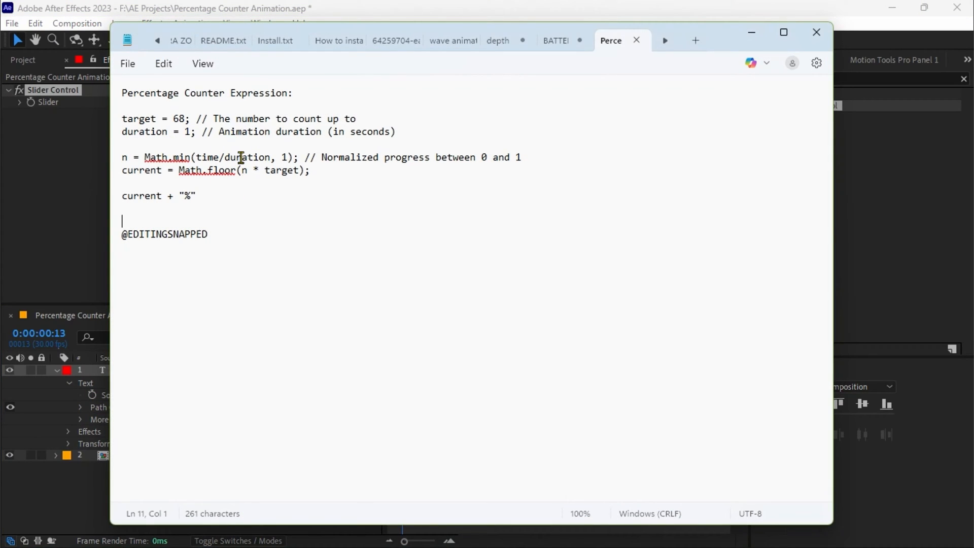
drag(220, 204, 121, 104)
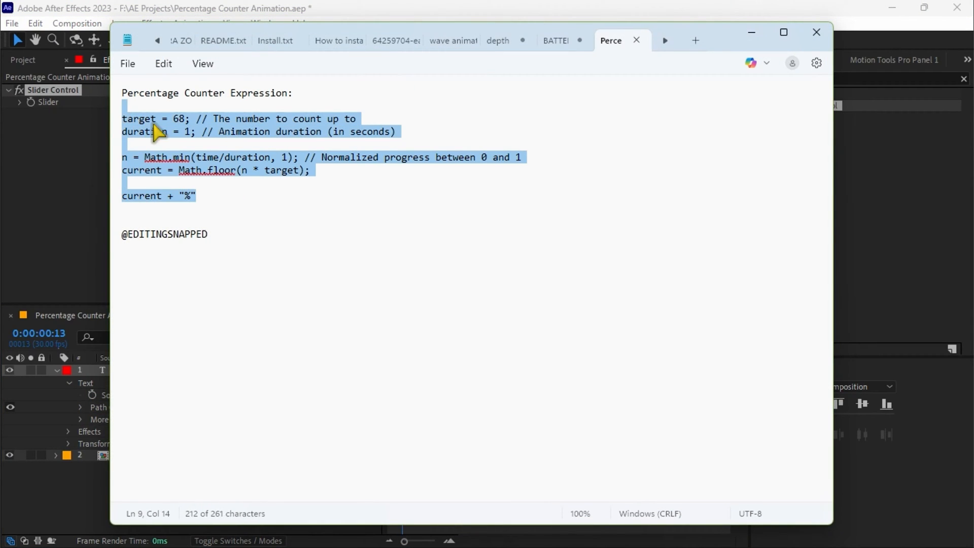
right_click(148, 127)
click(177, 183)
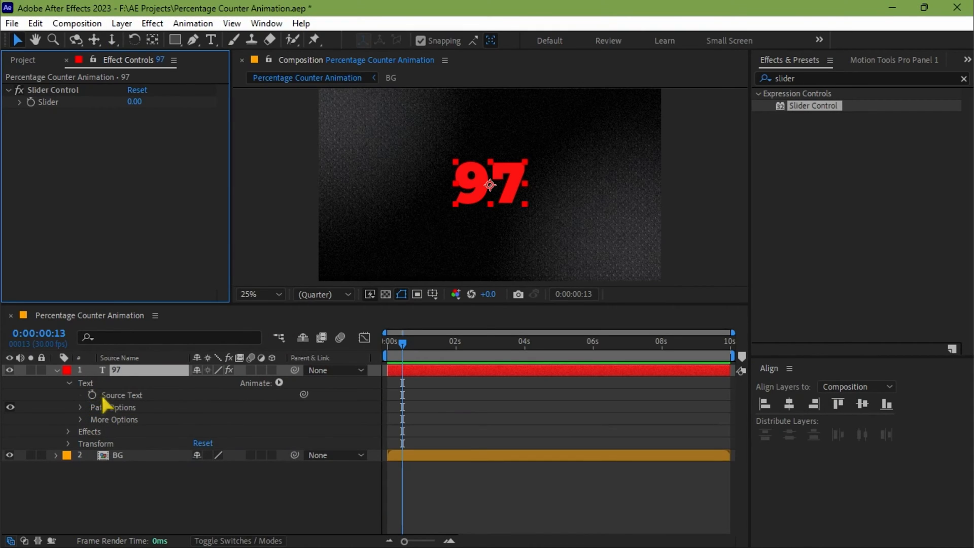
Step: Add the copied percentage counter expression to the layer's Source Text, with the target value set to 57
alt+click(92, 395)
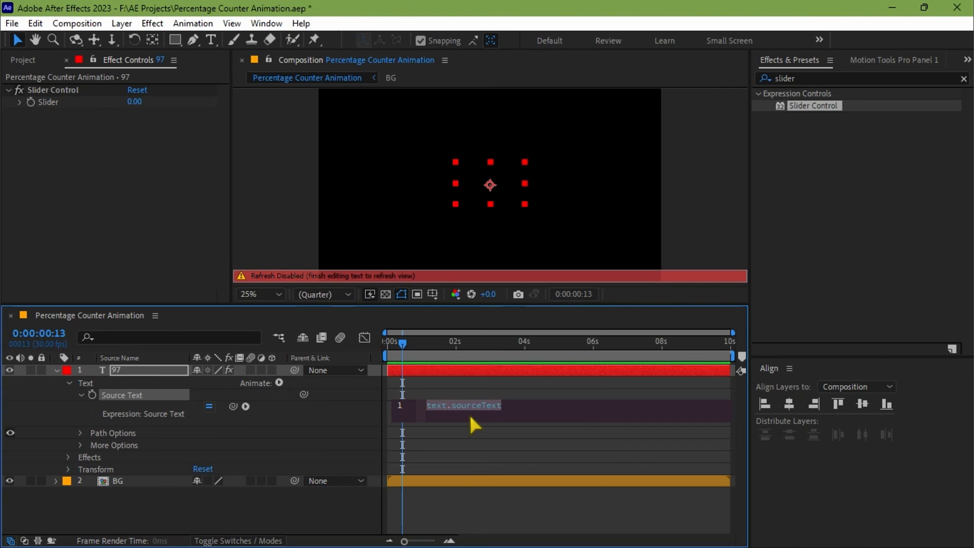
key(ctrl+v)
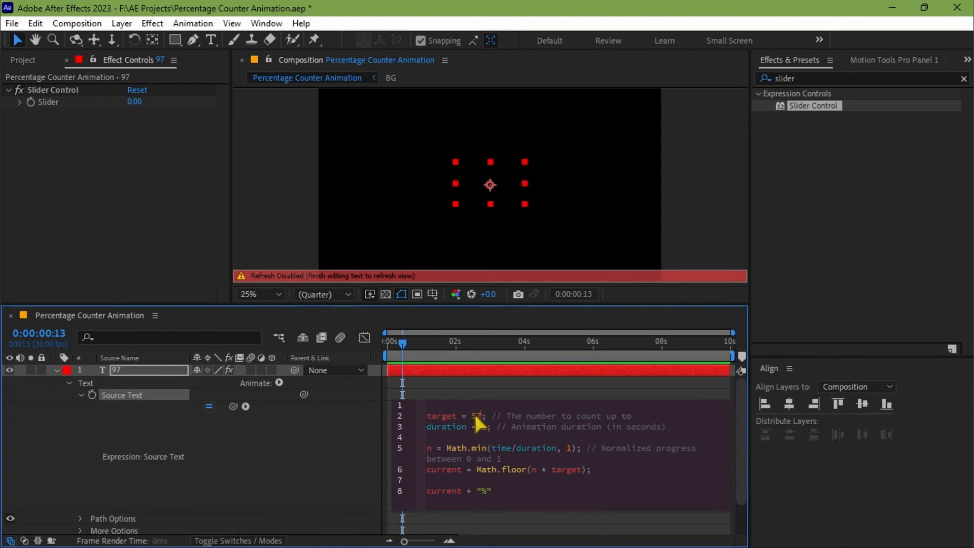
key(KP_Enter)
Step: Preview the percentage counter from the start of the composition and return to the first frame
drag(429, 347, 384, 350)
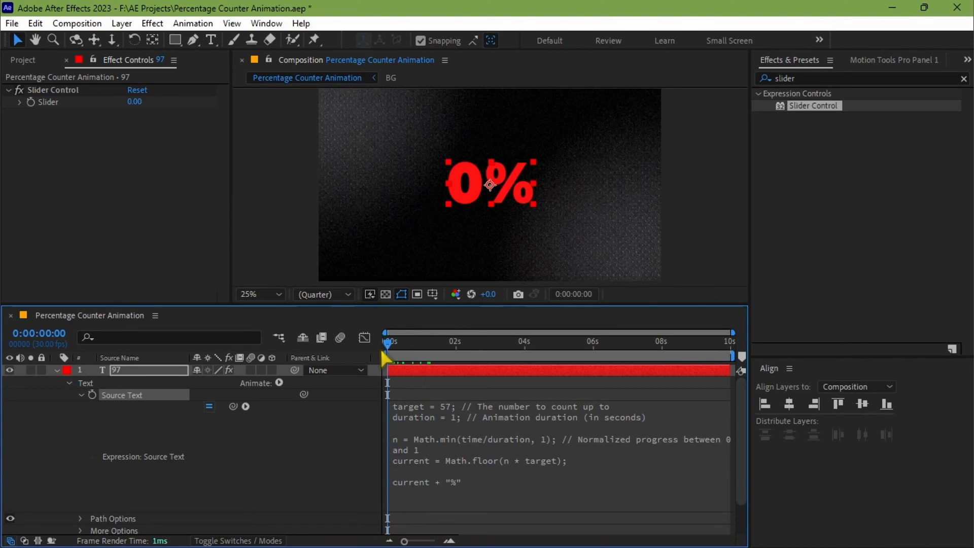
key(space)
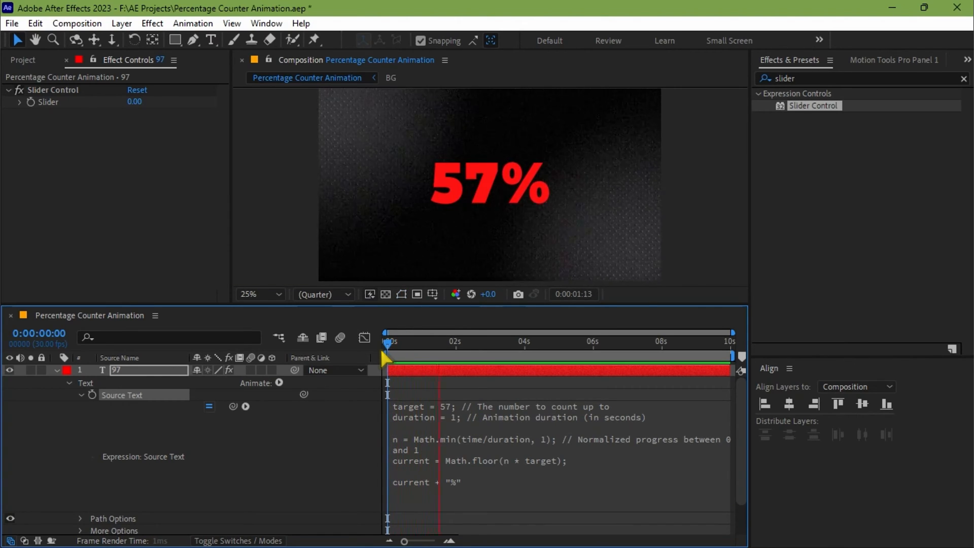
drag(455, 349, 342, 350)
Step: Add a Position text animator to the "97" text layer
key(u)
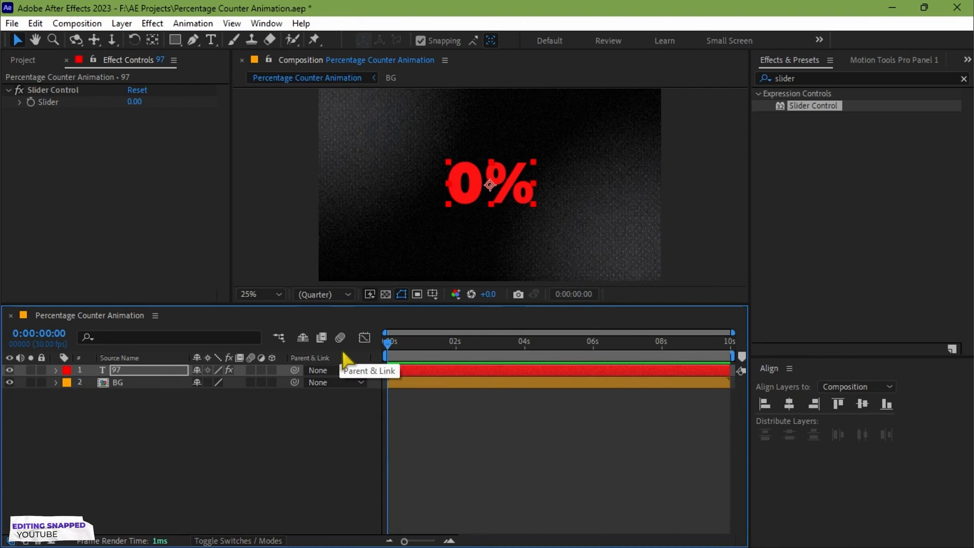
click(126, 370)
click(57, 370)
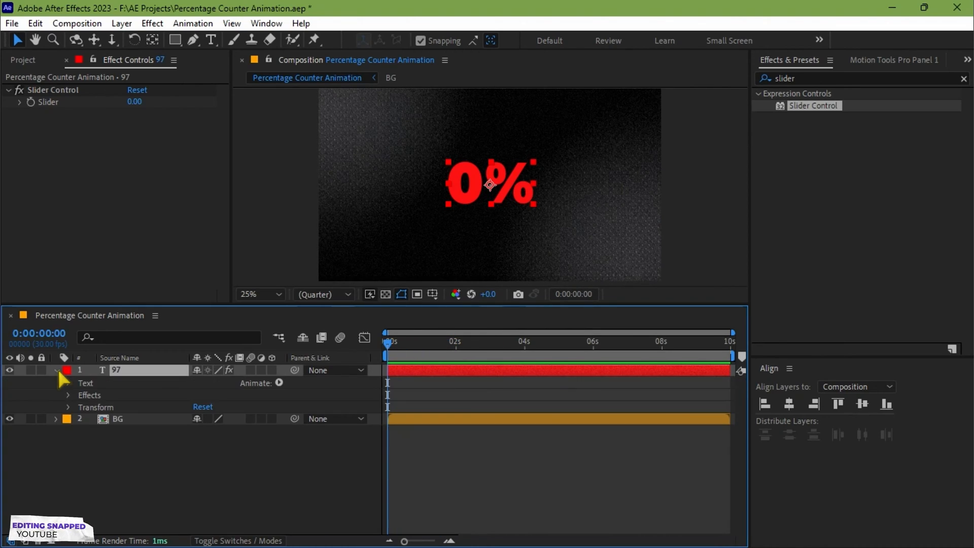
click(279, 382)
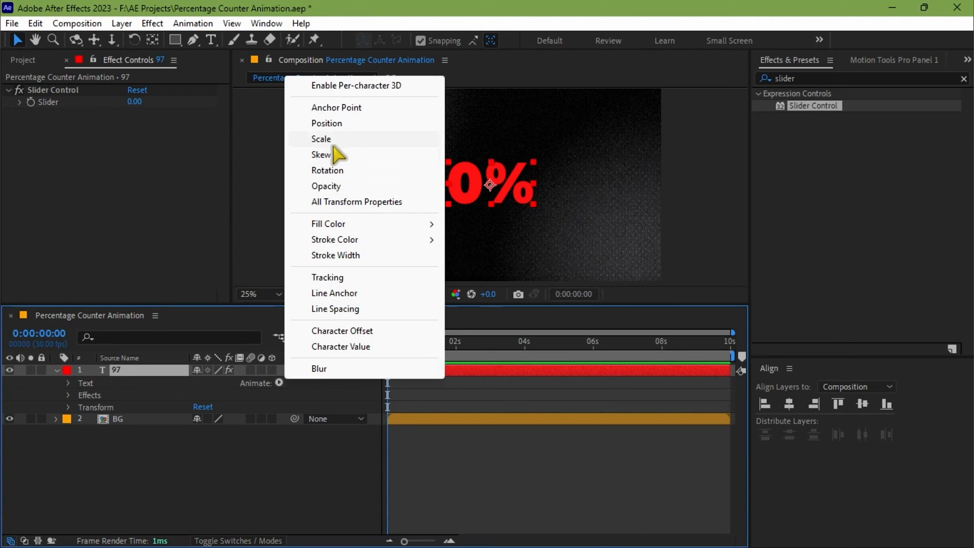
click(328, 123)
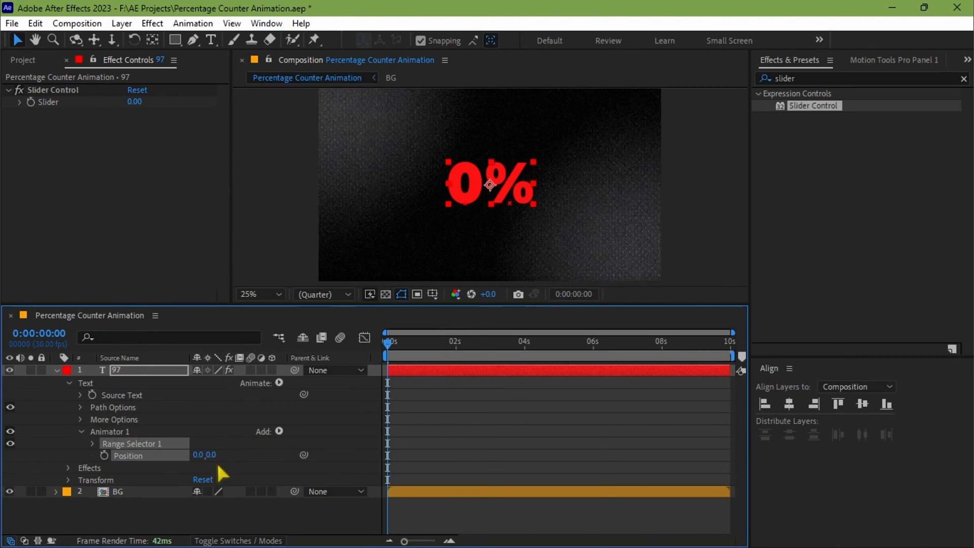
Step: Keyframe the text animator's Position at 0 seconds with a value of 0.0, -319.0
mouse_move(390, 340)
mouse_down()
mouse_move(418, 340)
mouse_move(388, 342)
mouse_up()
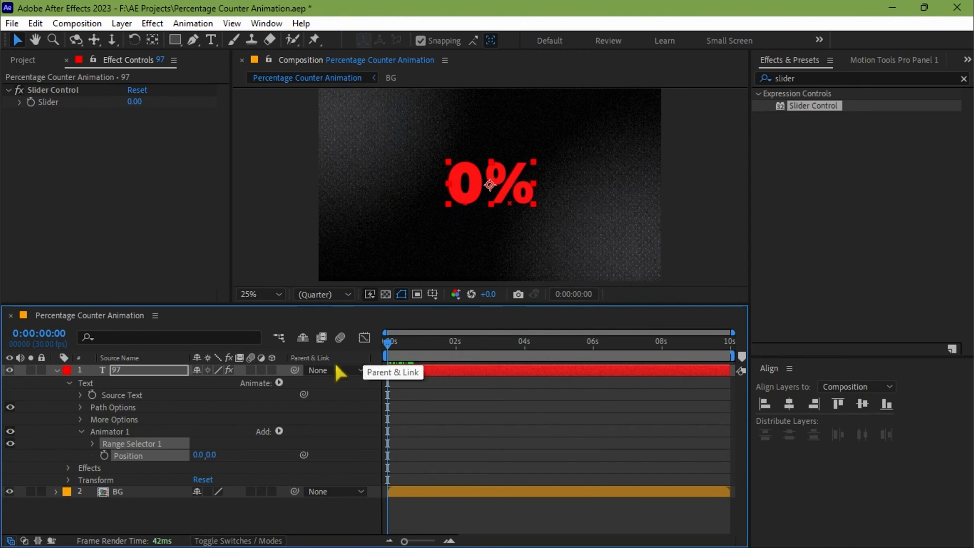
click(105, 456)
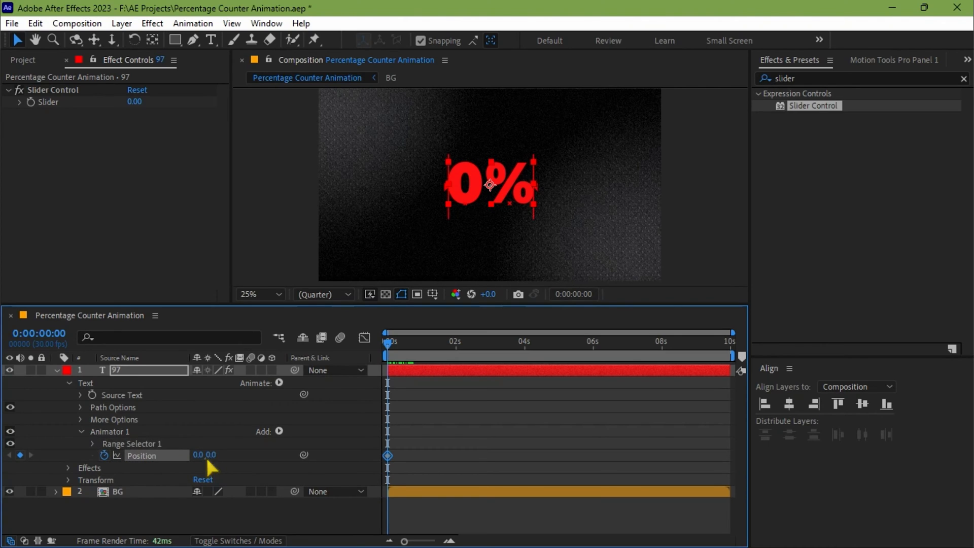
drag(212, 460, 168, 460)
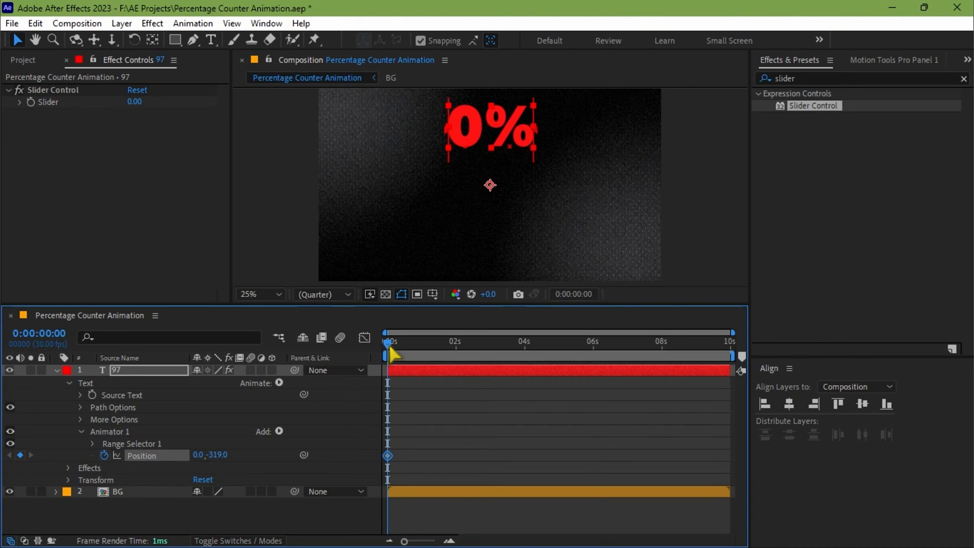
Step: Add a second Position keyframe at 2 seconds by resetting the text animator's Position to its default
drag(391, 350, 459, 351)
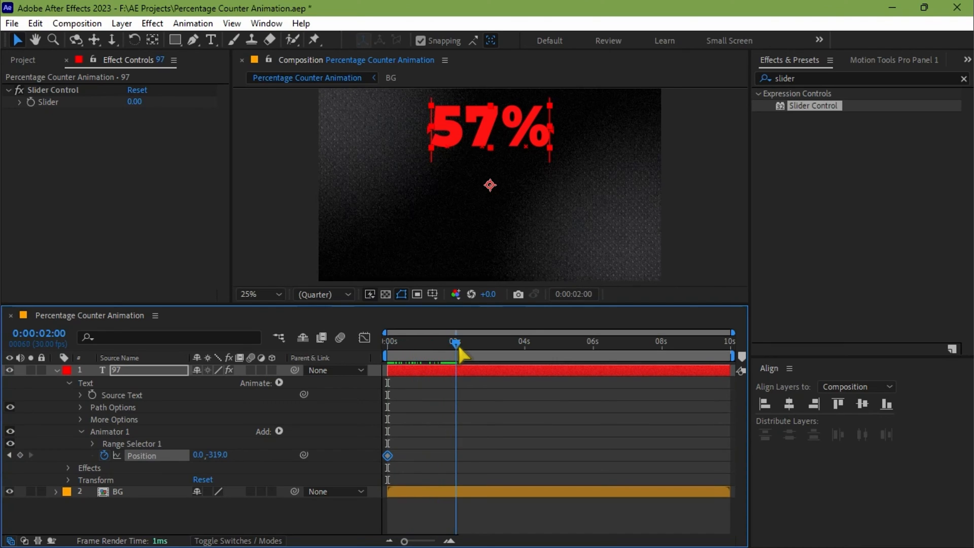
right_click(216, 459)
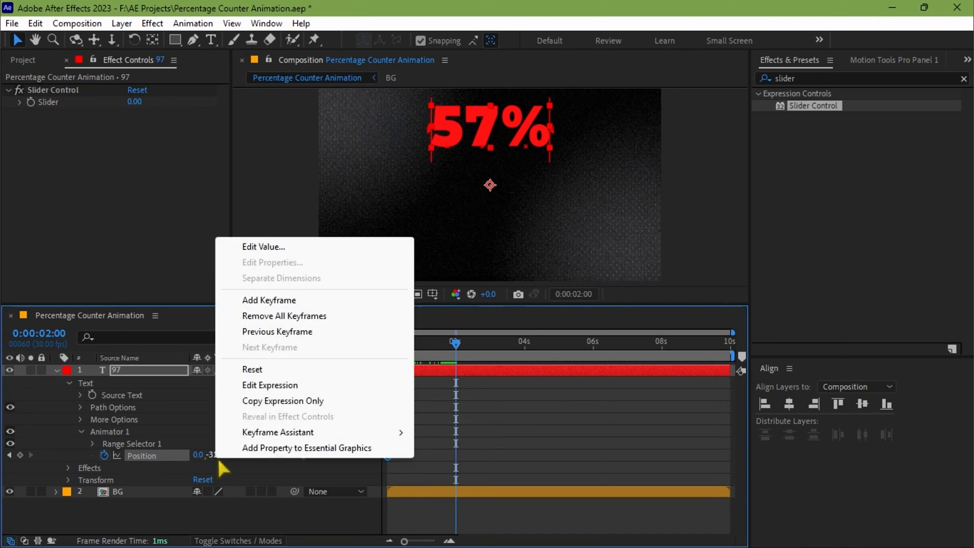
click(248, 370)
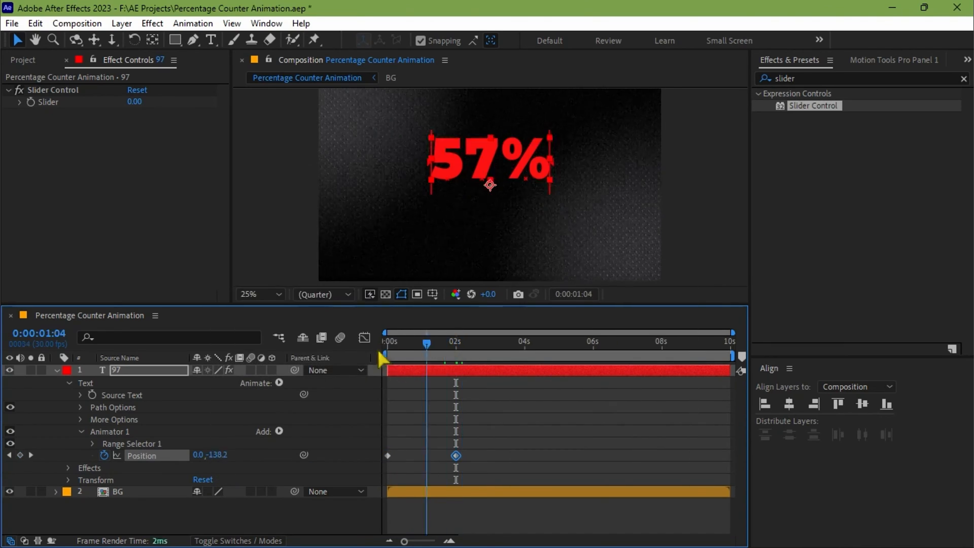
Step: Preview the text's Position animation from the start of the composition and return to the first frame
key(Home)
key(space)
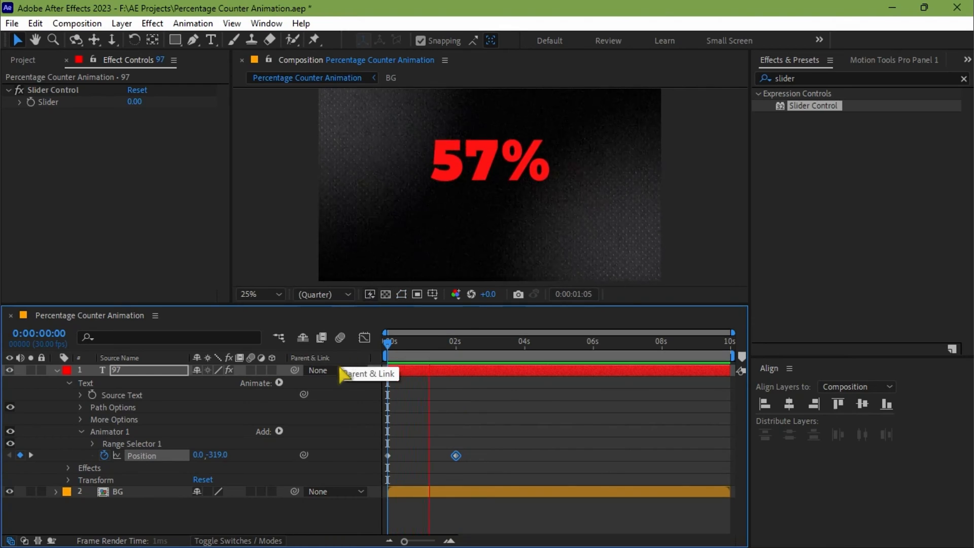
key(space)
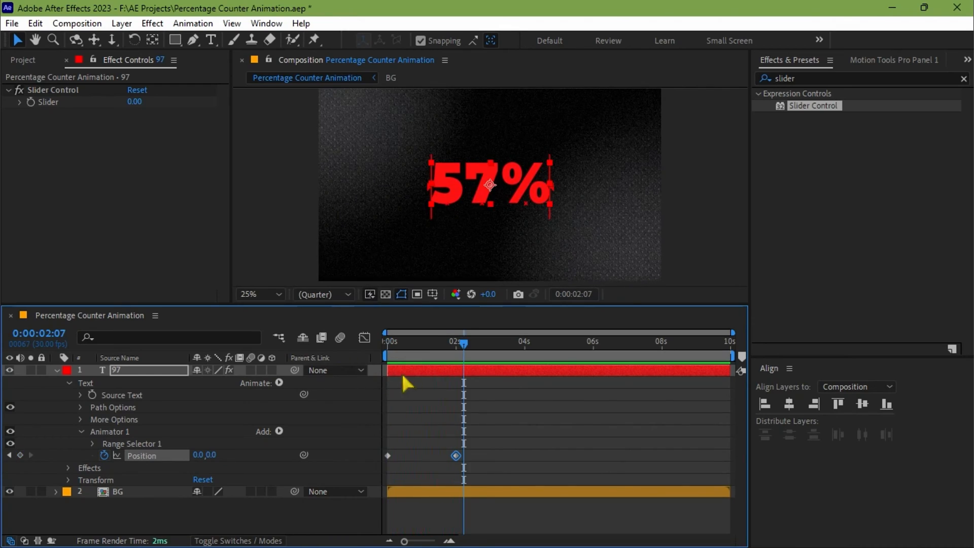
key(Home)
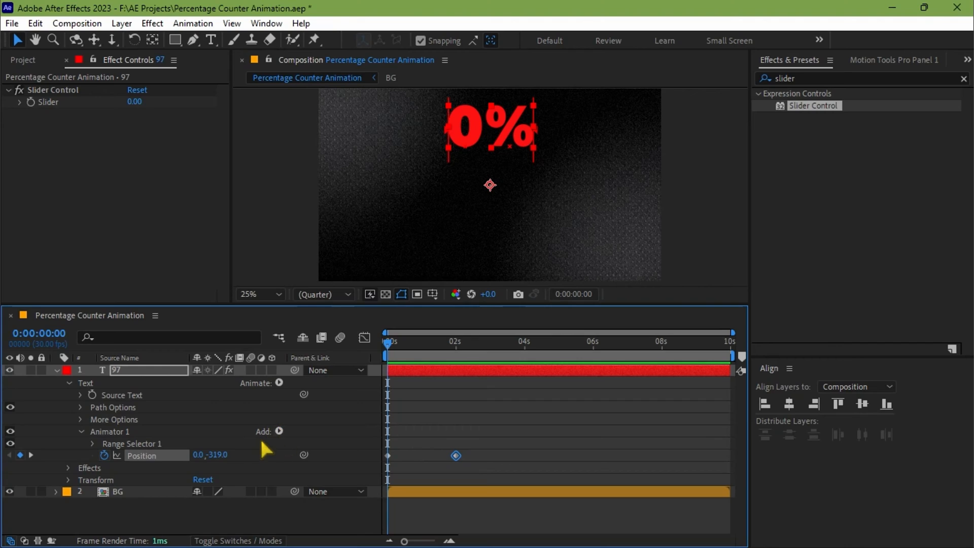
Step: Add an Opacity property to the text animator and keyframe it at 0% at 0 seconds
click(278, 431)
mouse_move(297, 436)
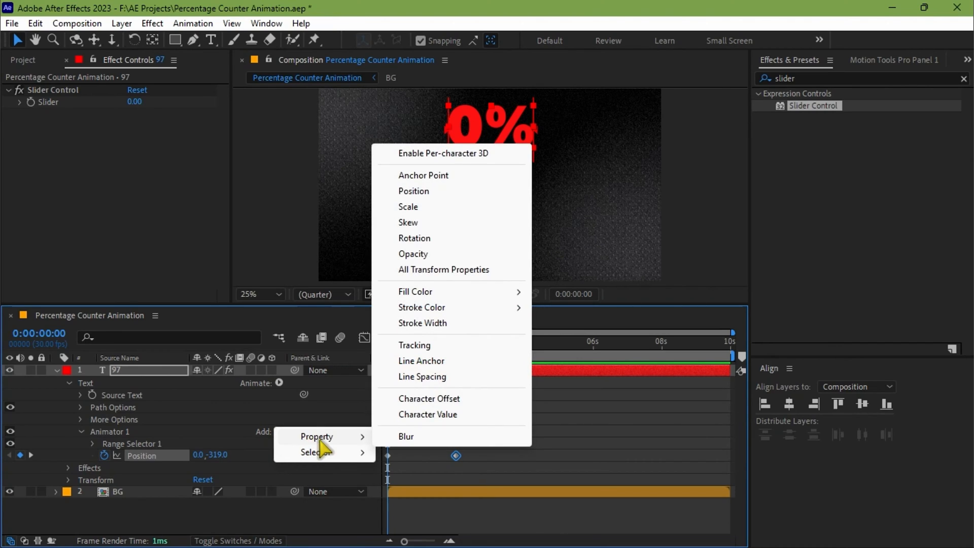
click(427, 254)
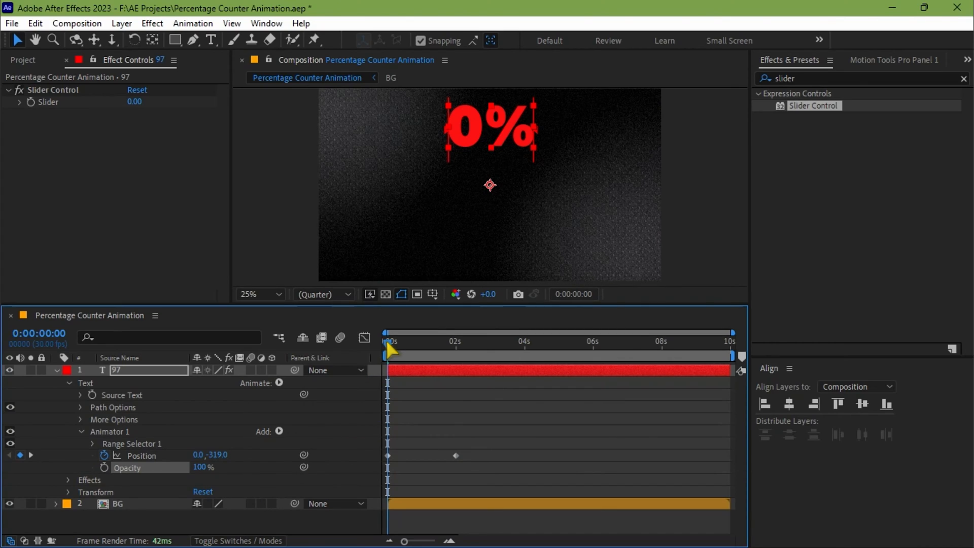
click(104, 466)
click(200, 466)
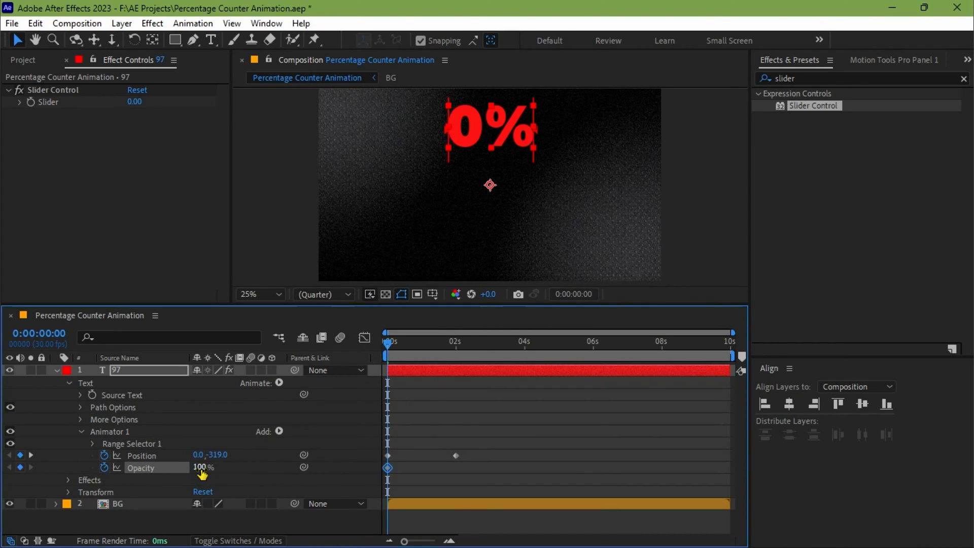
text(0)
key(Return)
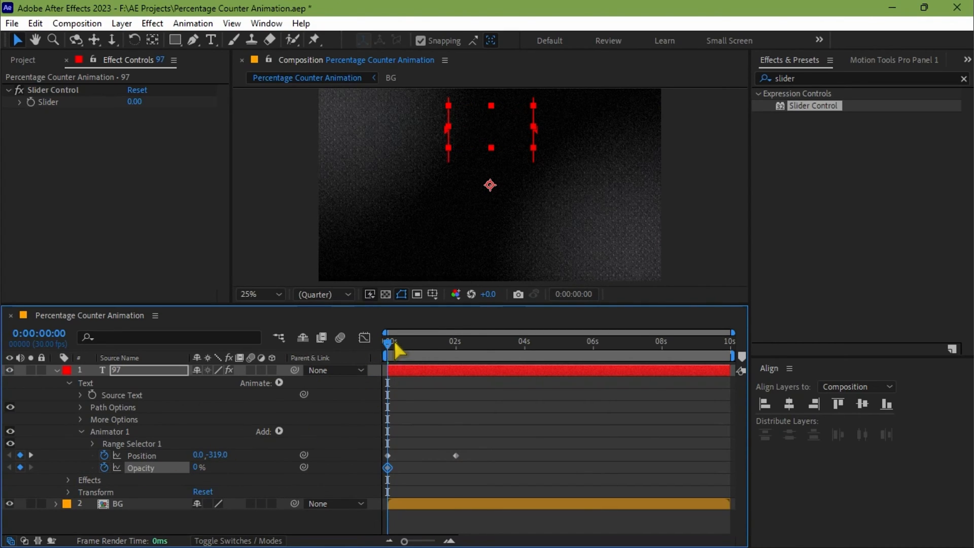
Step: Add a second Opacity keyframe with a value of 100% at 2 seconds
drag(395, 340, 461, 340)
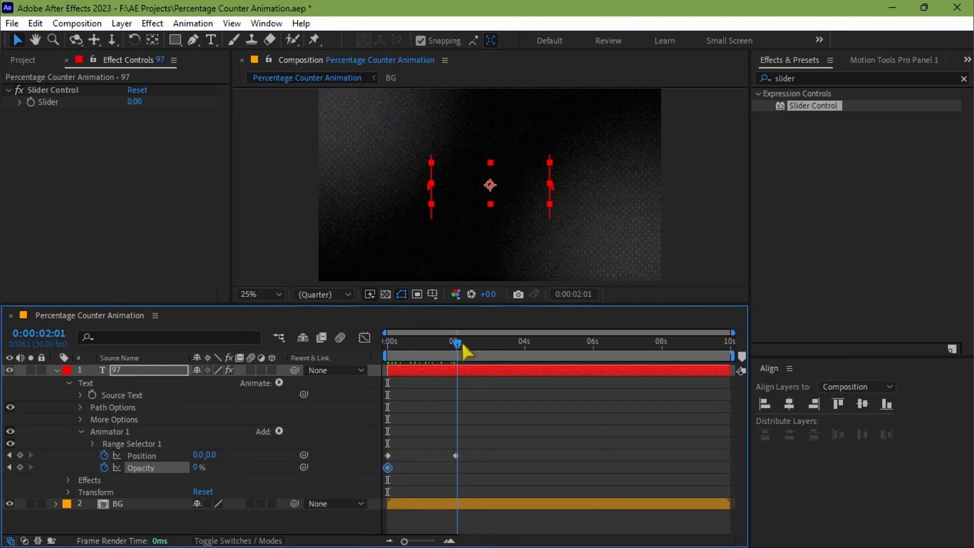
click(196, 466)
text(100)
key(Return)
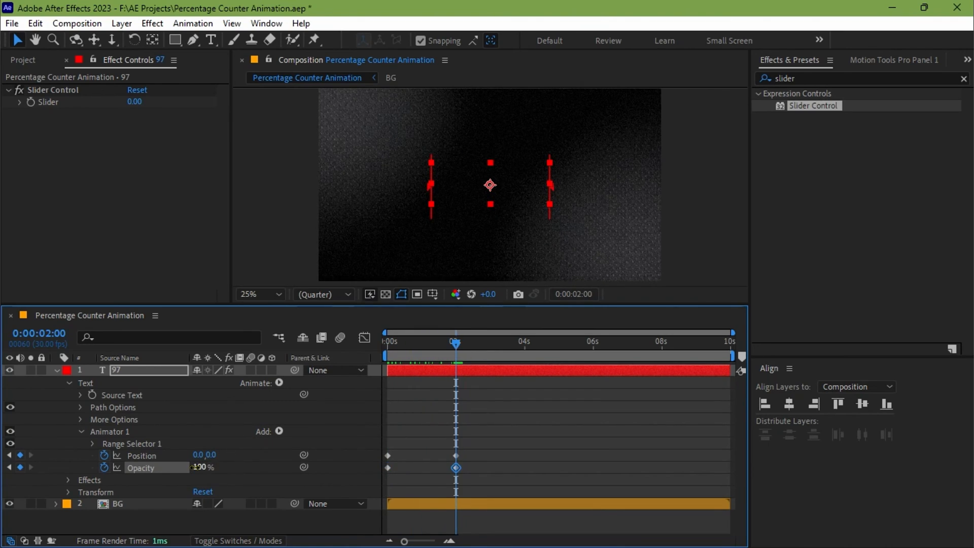
Step: Add a Blur property to the text animator and keyframe it at 20.0, 20.0 at 0 seconds
key(Home)
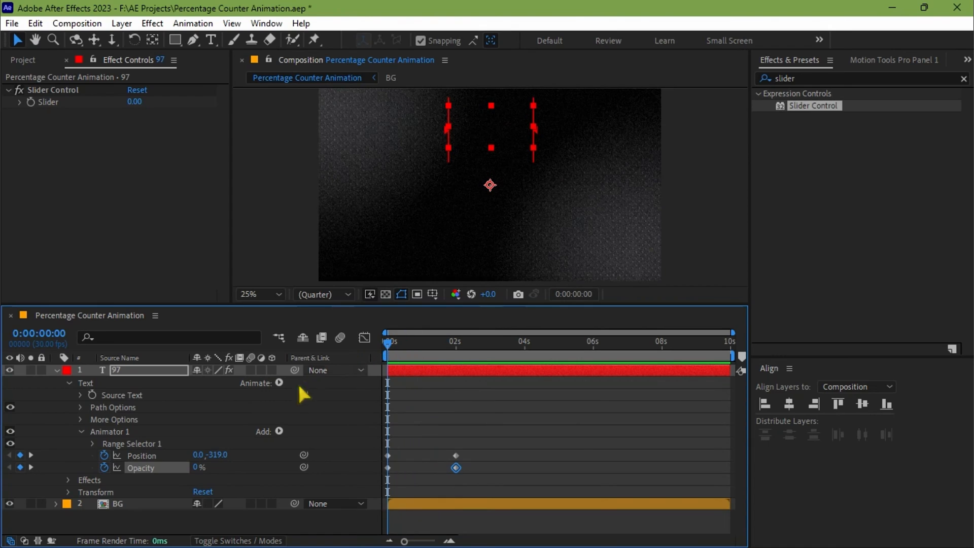
click(281, 431)
mouse_move(290, 437)
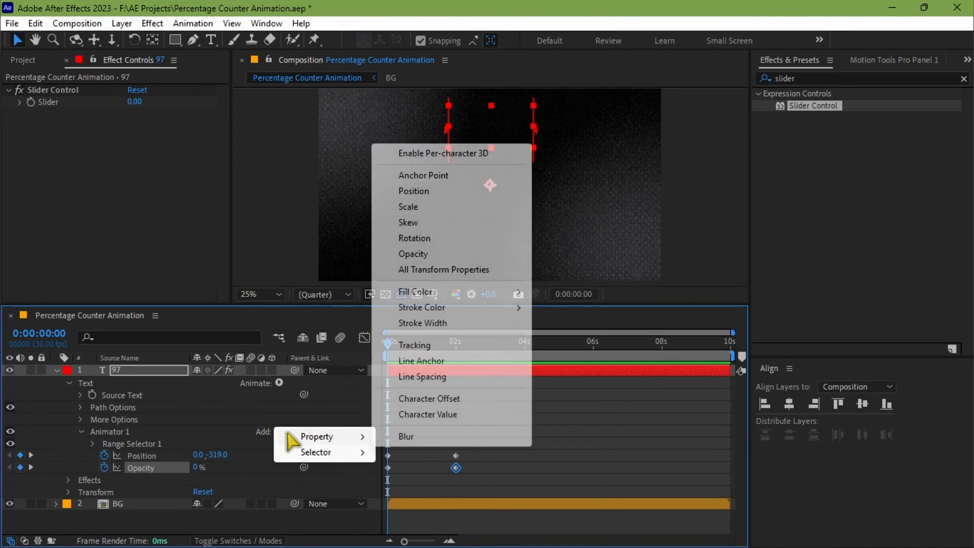
click(407, 437)
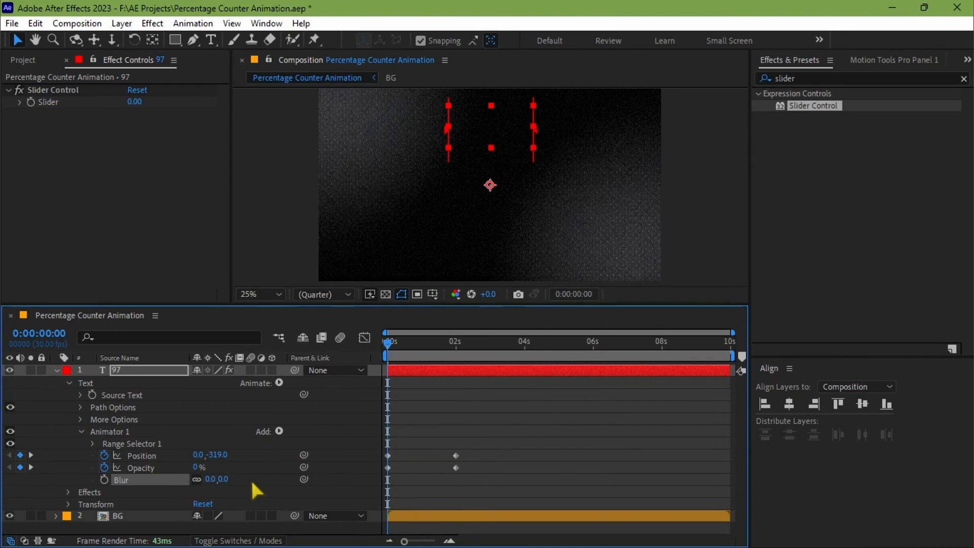
click(104, 479)
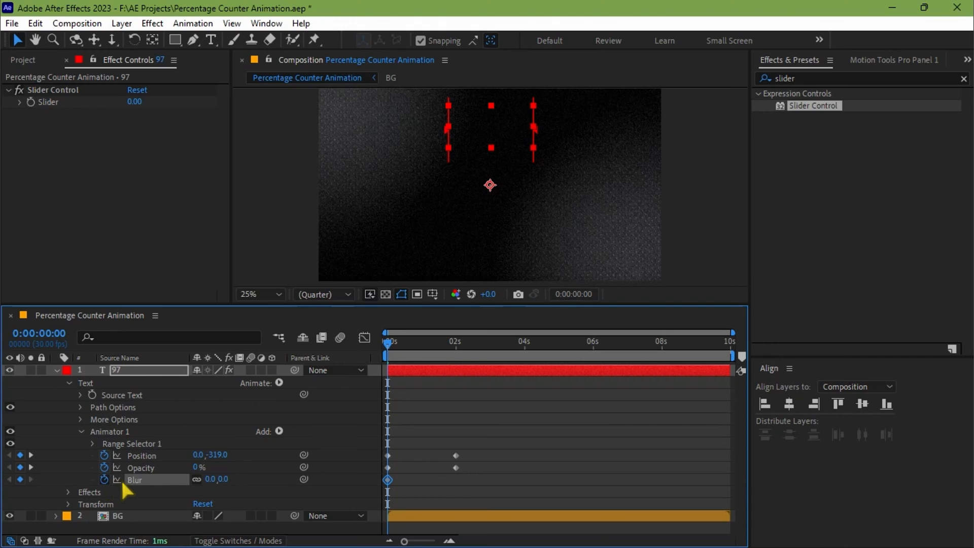
click(211, 478)
text(20)
key(Return)
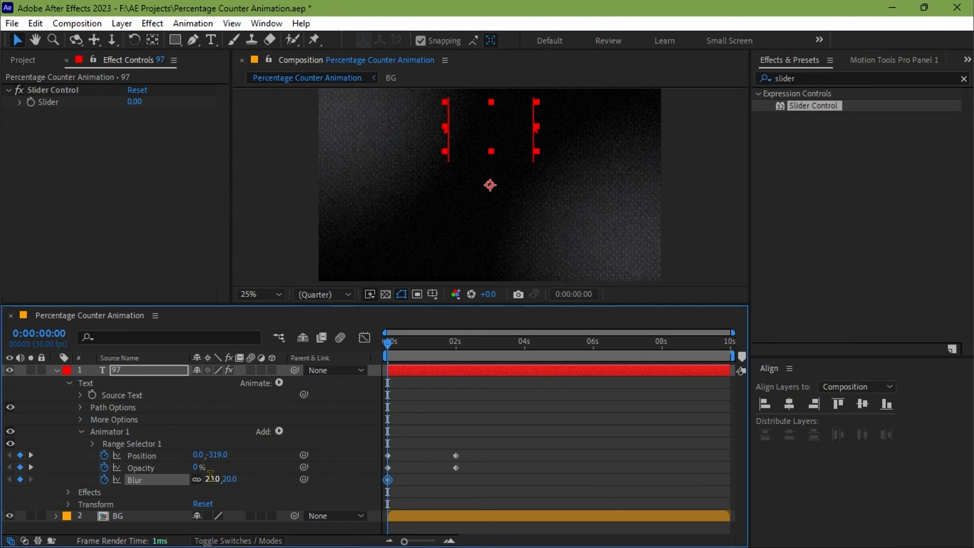
Step: Add a second Blur keyframe with a value of 0.0, 0.0 at 2 seconds
drag(388, 340, 458, 340)
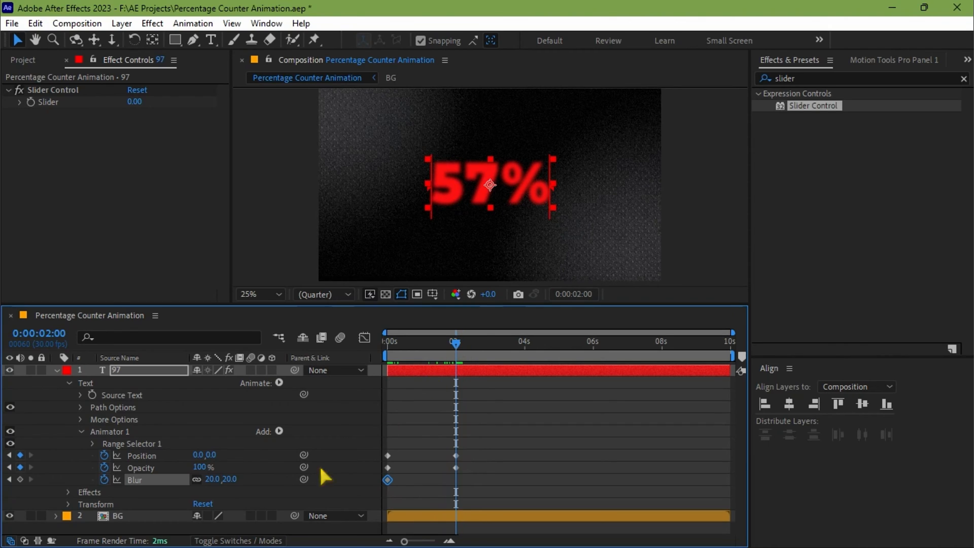
click(210, 479)
text(0)
key(Return)
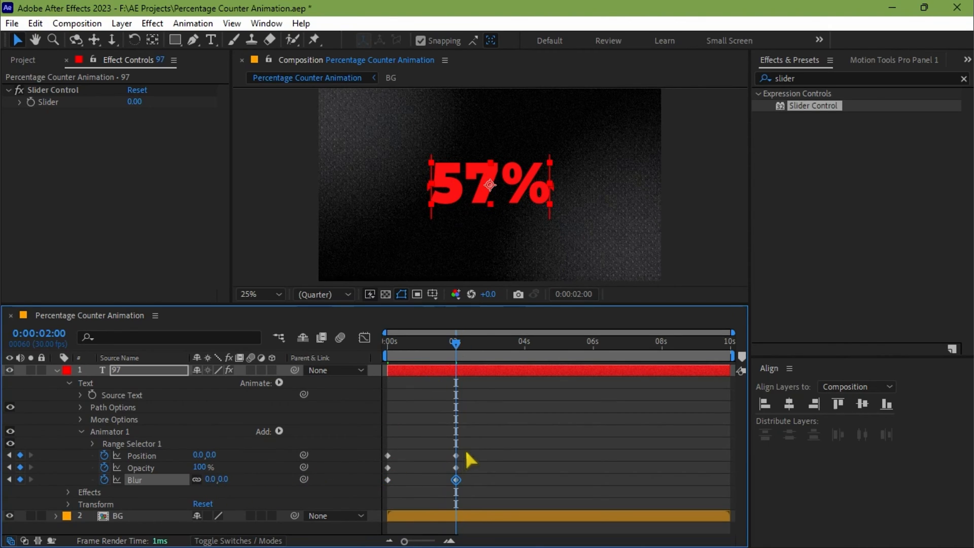
Step: Apply Easy Ease to all Position, Opacity and Blur keyframes of the text animator
drag(505, 426, 352, 499)
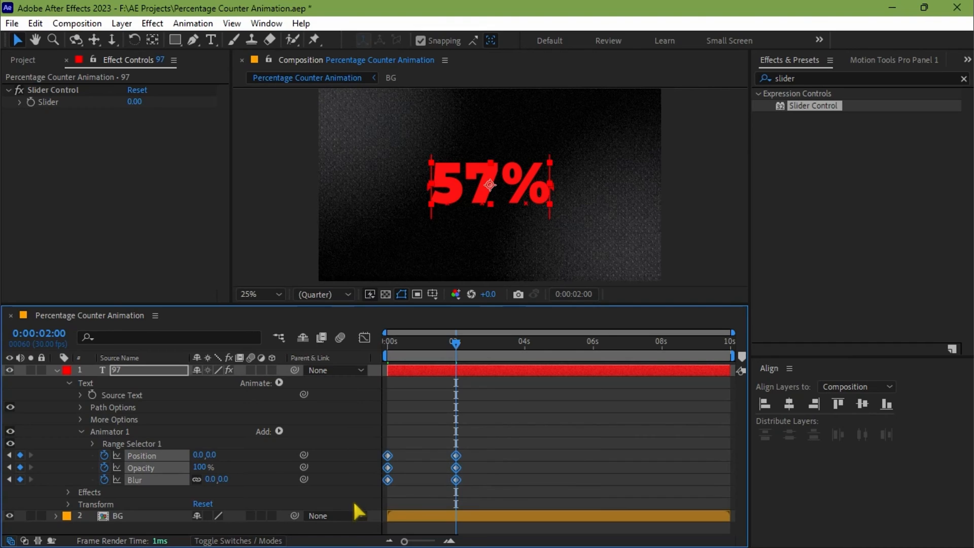
key(F9)
click(454, 425)
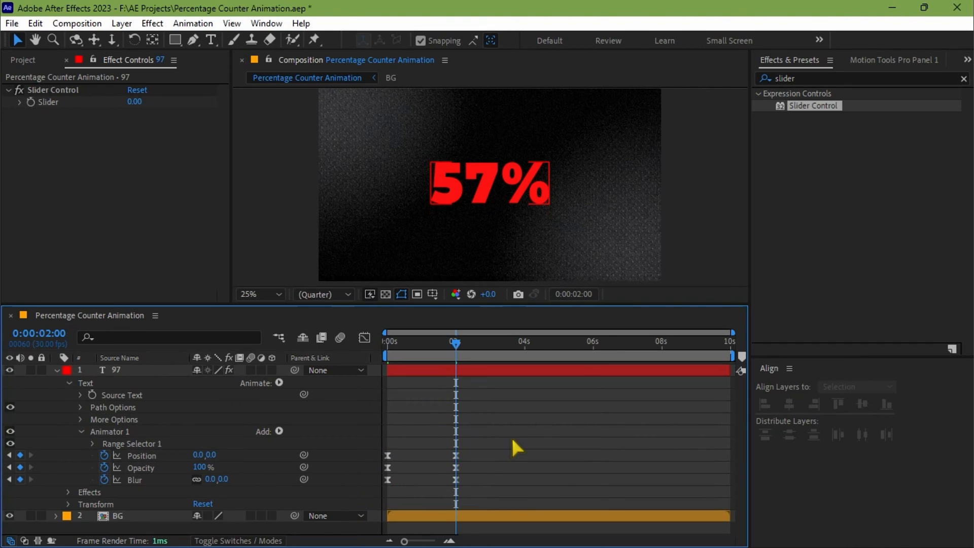
Step: Reshape the Position speed graph by extending the last keyframe's incoming handle toward the start, for a longer slowdown
drag(510, 436, 373, 460)
click(366, 337)
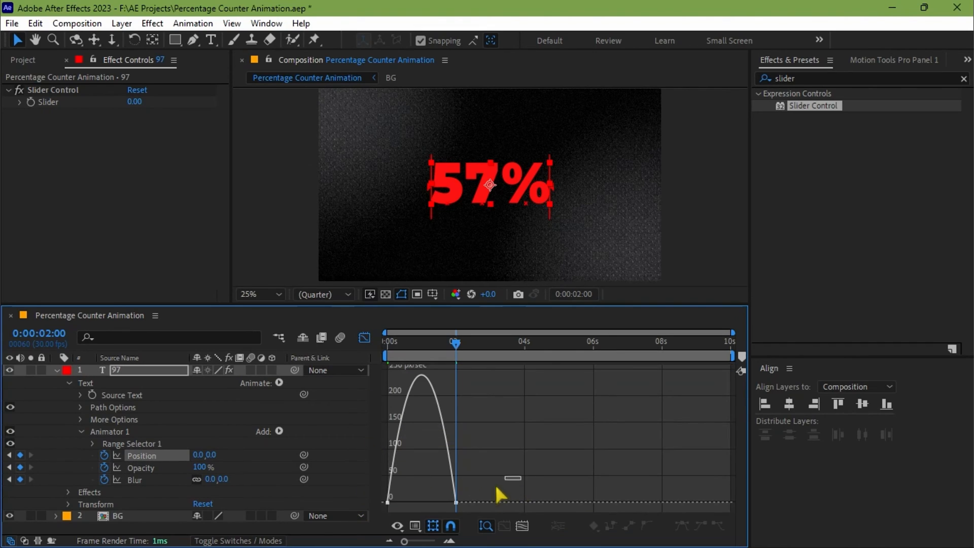
drag(523, 364, 380, 513)
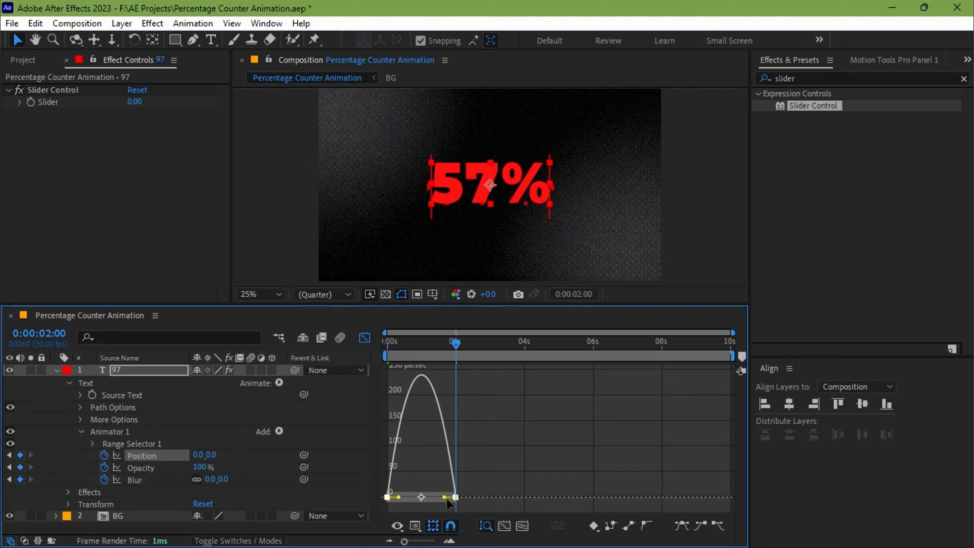
drag(446, 498, 415, 503)
click(365, 338)
Step: Preview the animation and move the ending Position, Opacity and Blur keyframes to about 1.5 seconds
key(Home)
key(space)
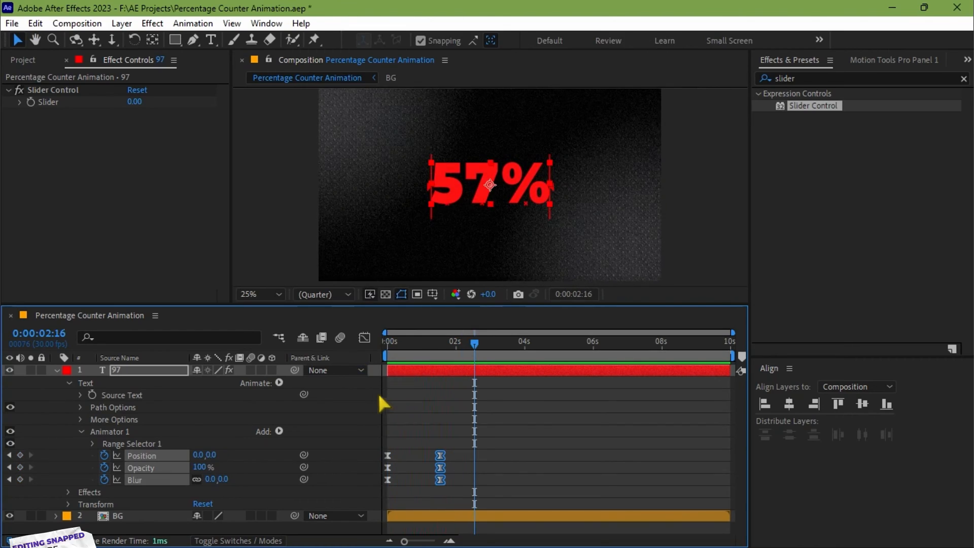
key(u)
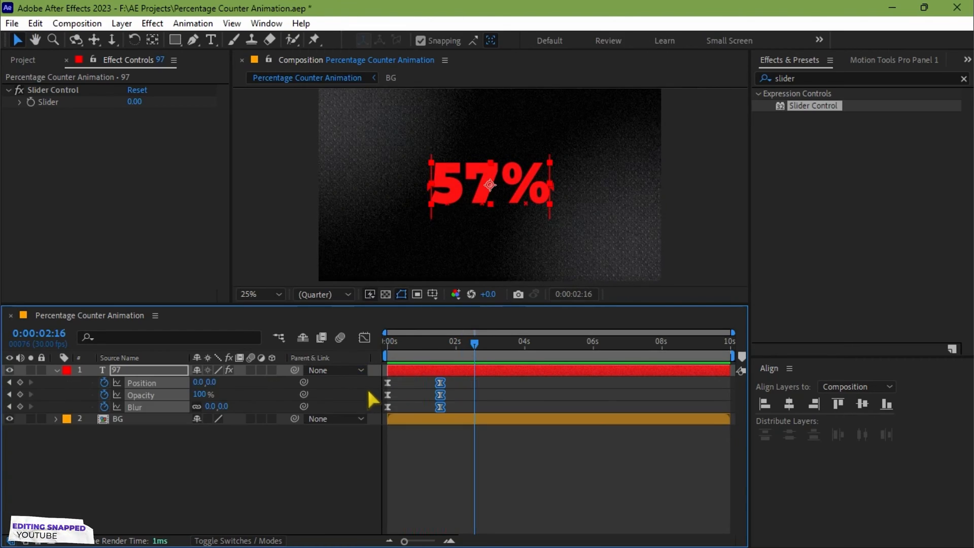
key(u)
click(216, 431)
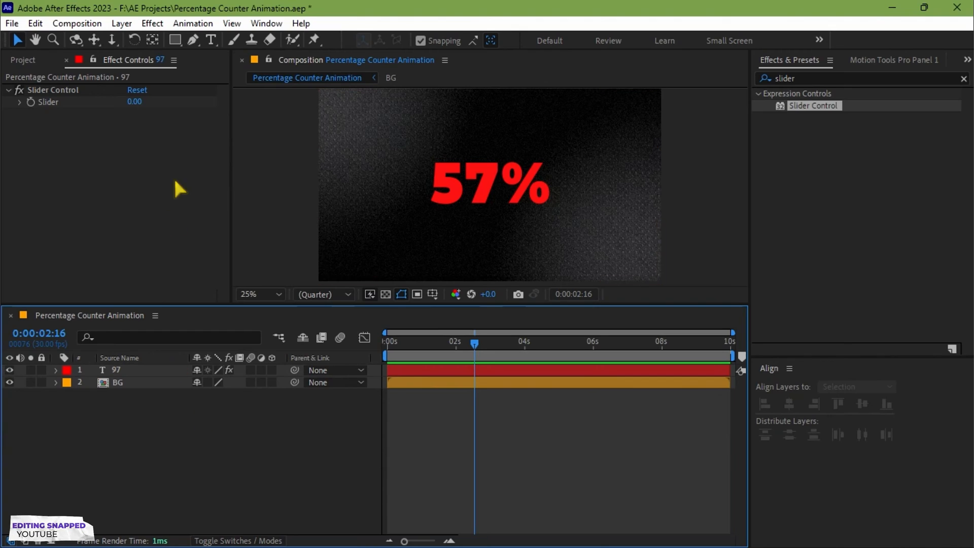
Step: Create a new text layer reading "Total Population" over the composition
click(212, 40)
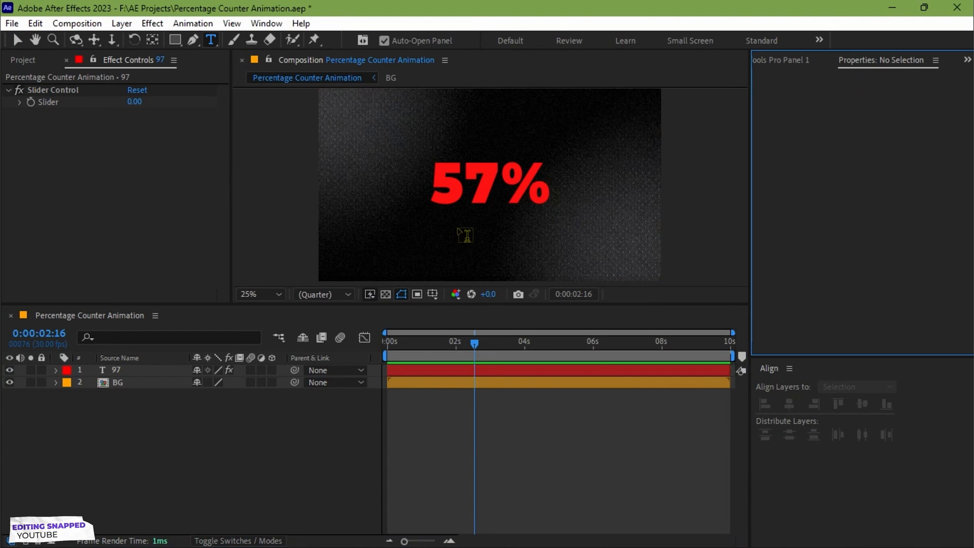
click(607, 218)
text(Total)
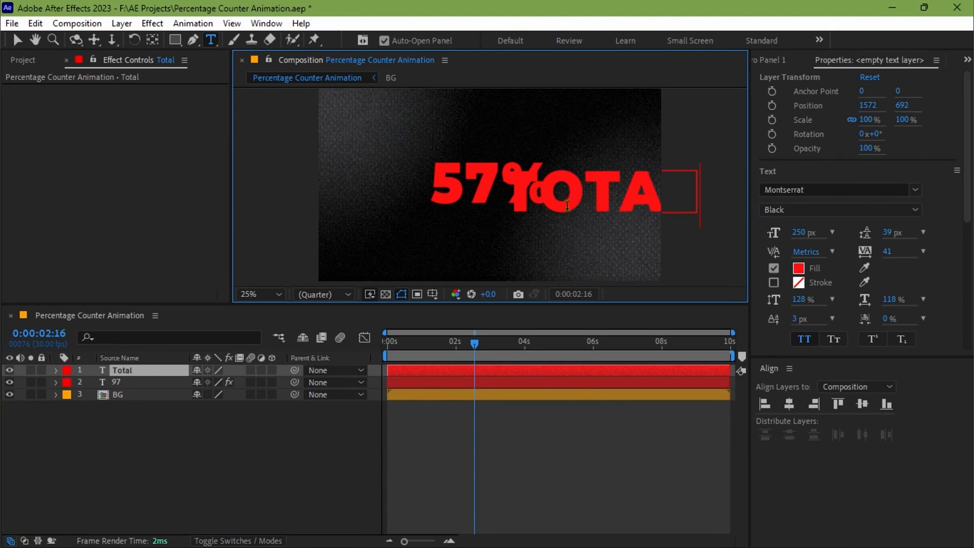
text( Popula)
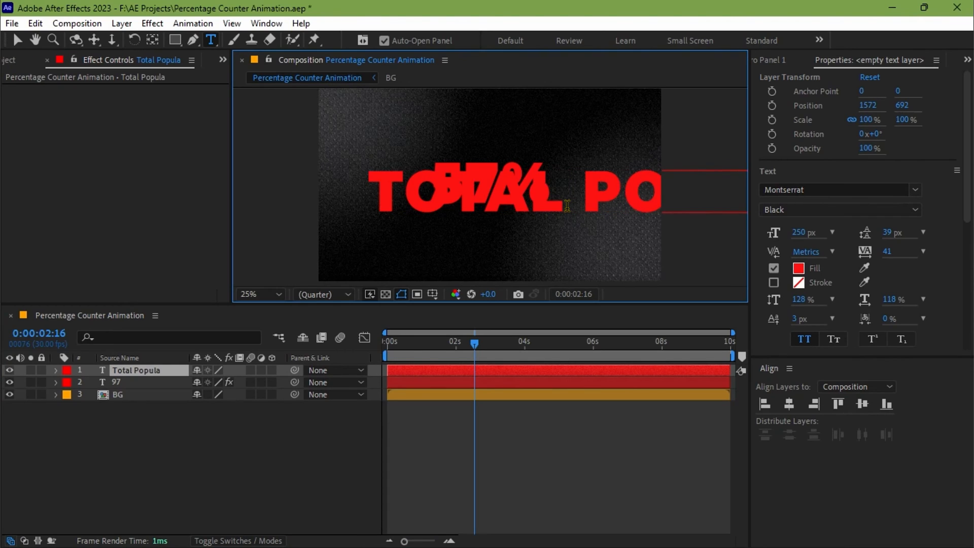
text(tion)
Step: Change the "Total Population" text fill to white (FFFFFF) and reduce its font size to about 65 px
key(ctrl+a)
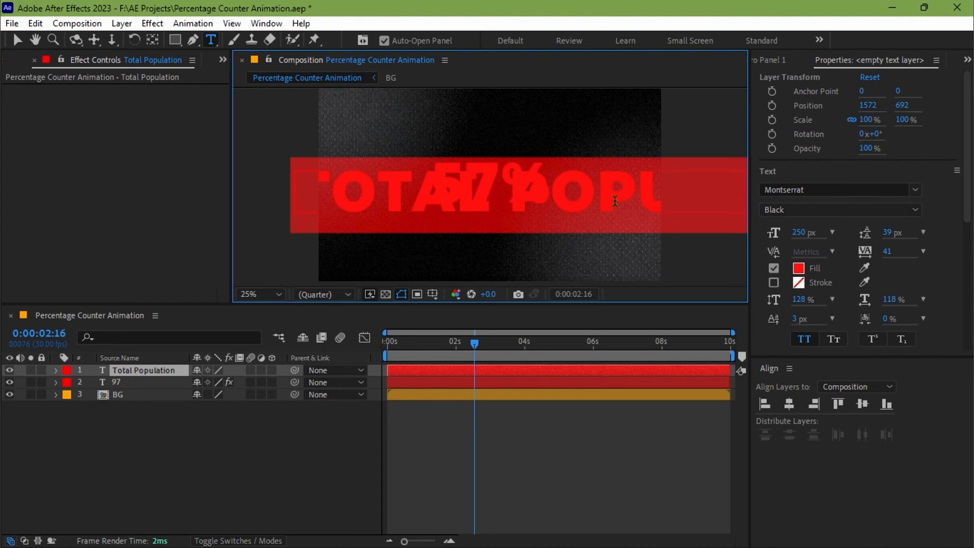
click(798, 268)
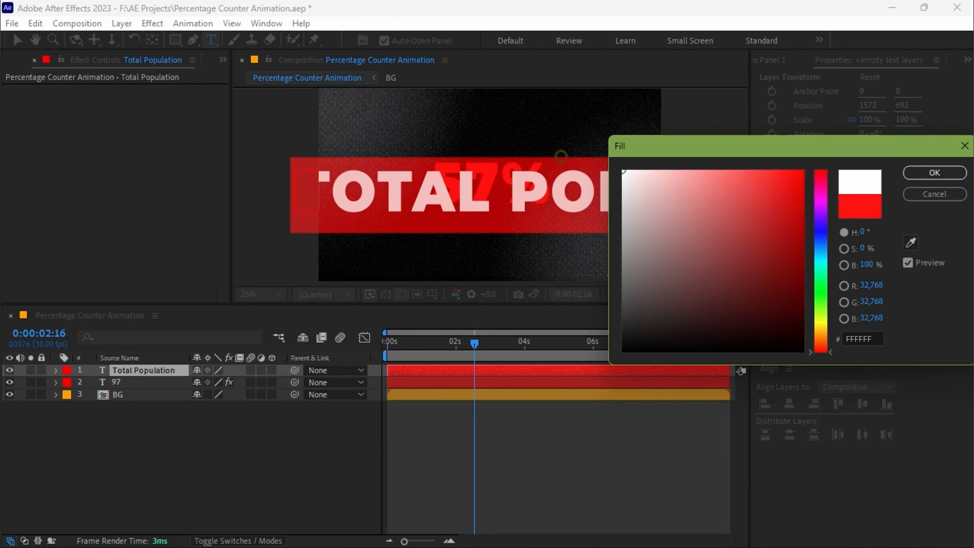
click(924, 173)
drag(785, 231, 680, 245)
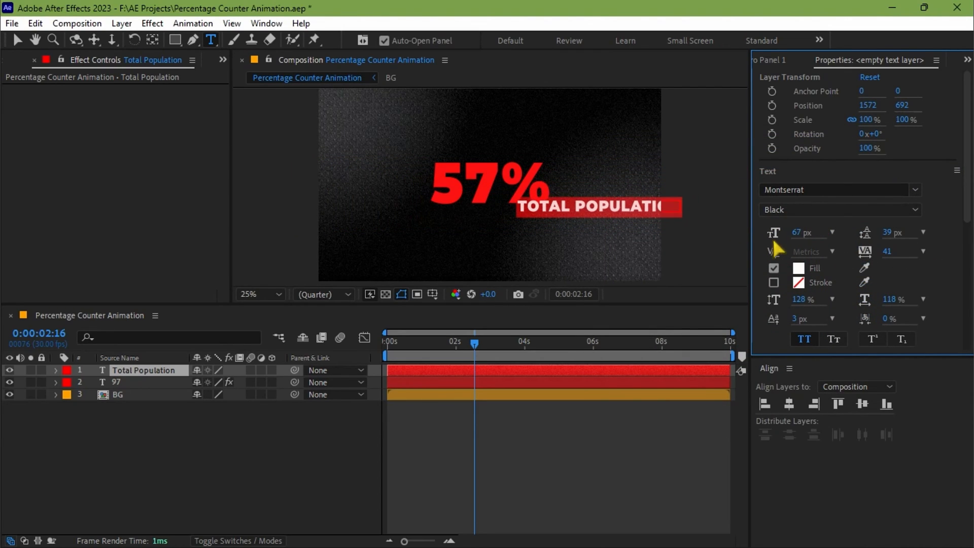
Step: Reduce the "Total Population" text to 55 px and place it horizontally centered just below the percentage, at position 960, 716
click(789, 404)
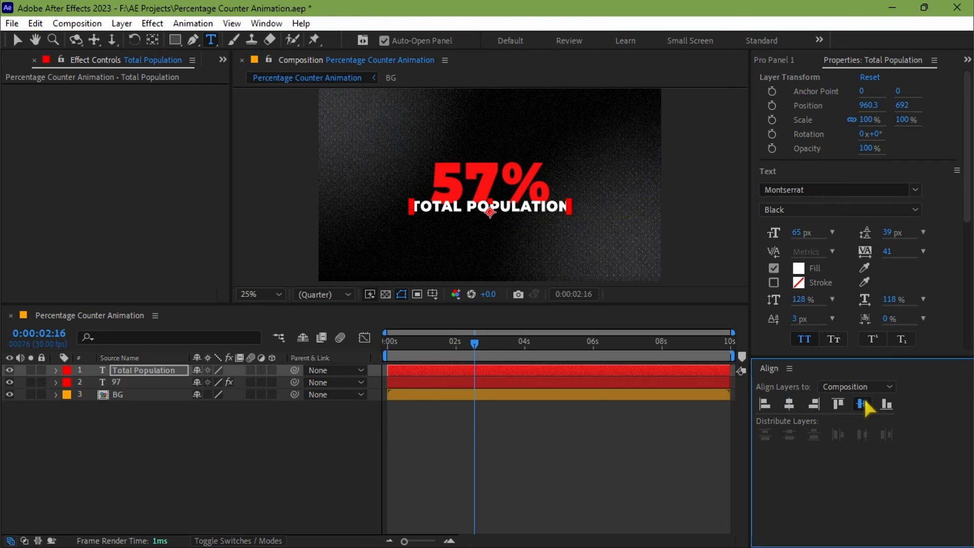
key(shift+Down)
key(shift+Down)
key(shift+Down)
key(shift+Down)
key(shift+Down)
key(shift+Down)
key(shift+Down)
key(shift+Down)
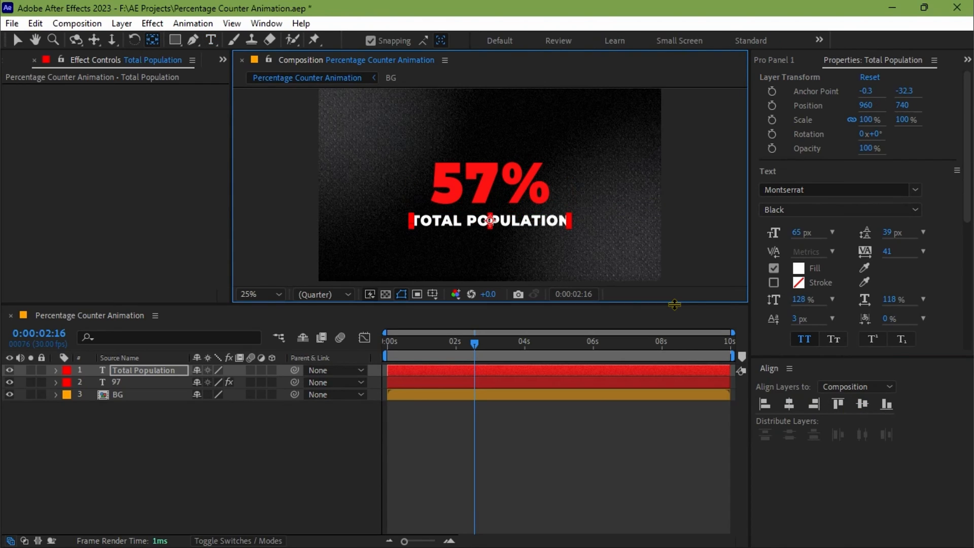
drag(800, 235, 795, 235)
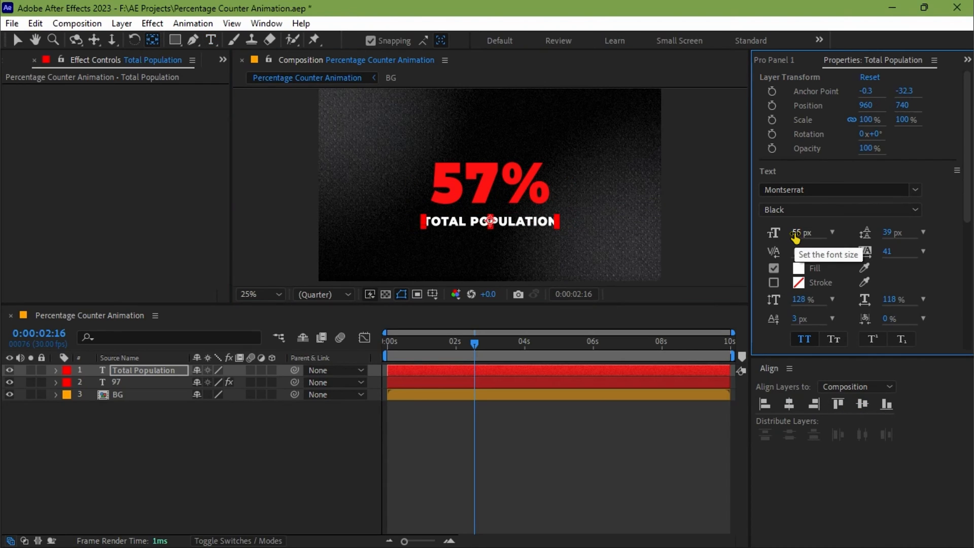
key(shift+Up)
key(shift+Up)
key(shift+Up)
key(shift+Up)
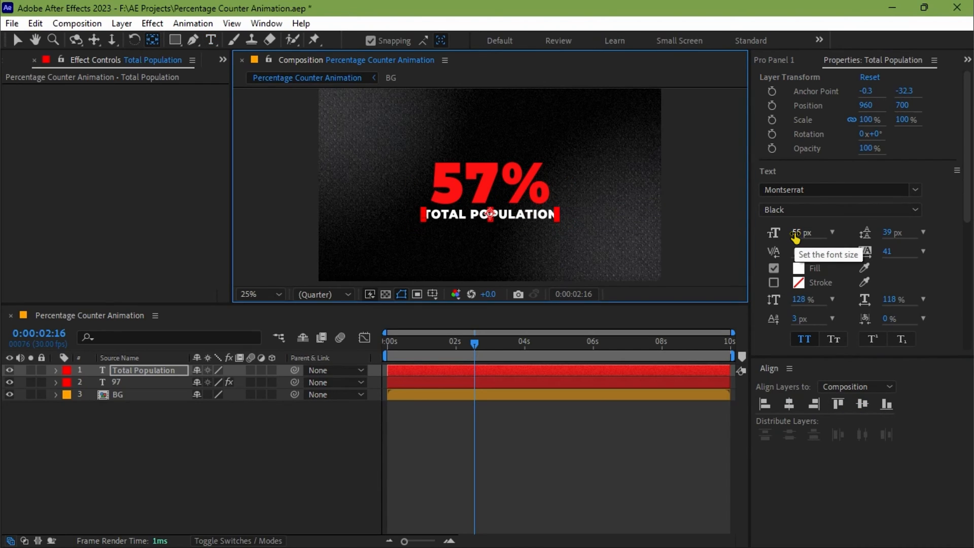
key(shift+Down)
key(Down)
key(Down)
key(Down)
key(Down)
key(Down)
key(Down)
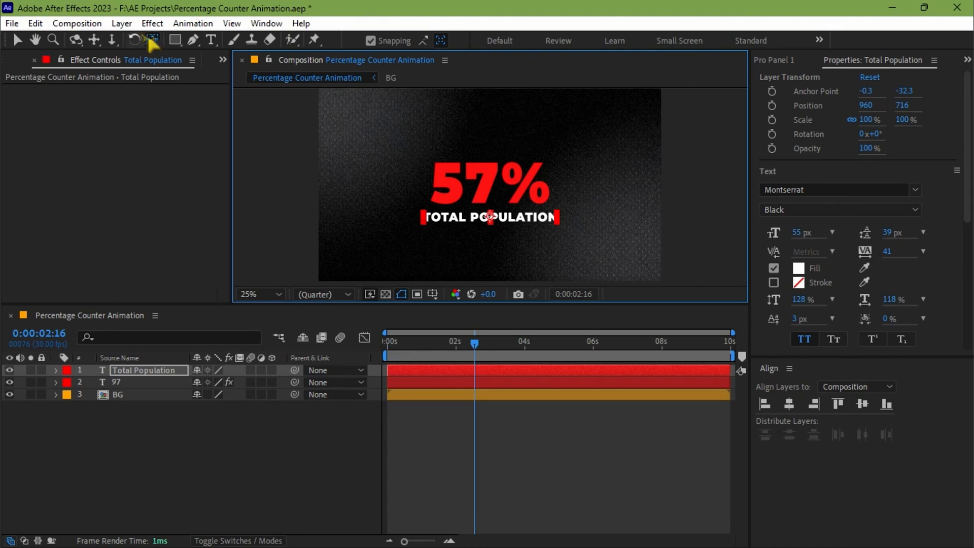
Step: Change only the word "POPULATION" to a lighter italic Montserrat style
click(210, 40)
drag(471, 217, 558, 218)
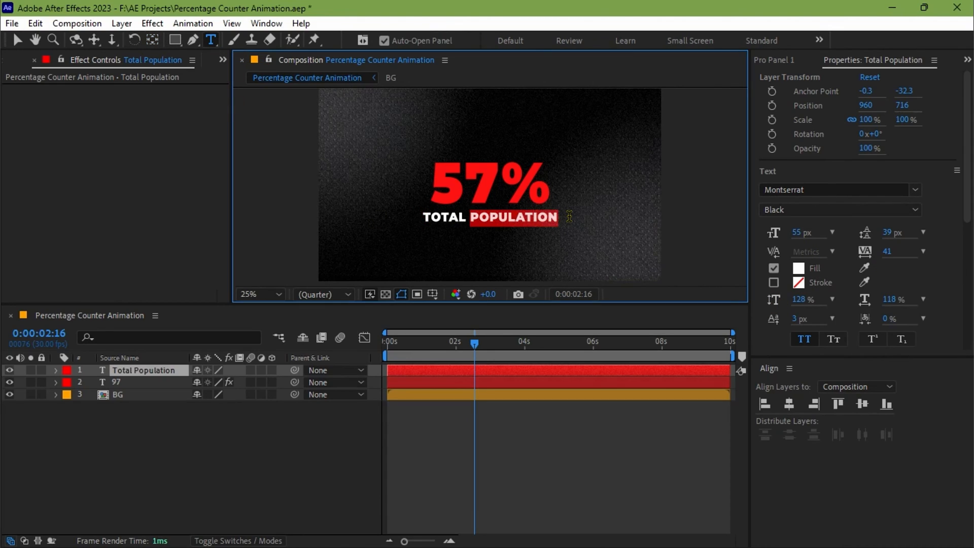
click(844, 210)
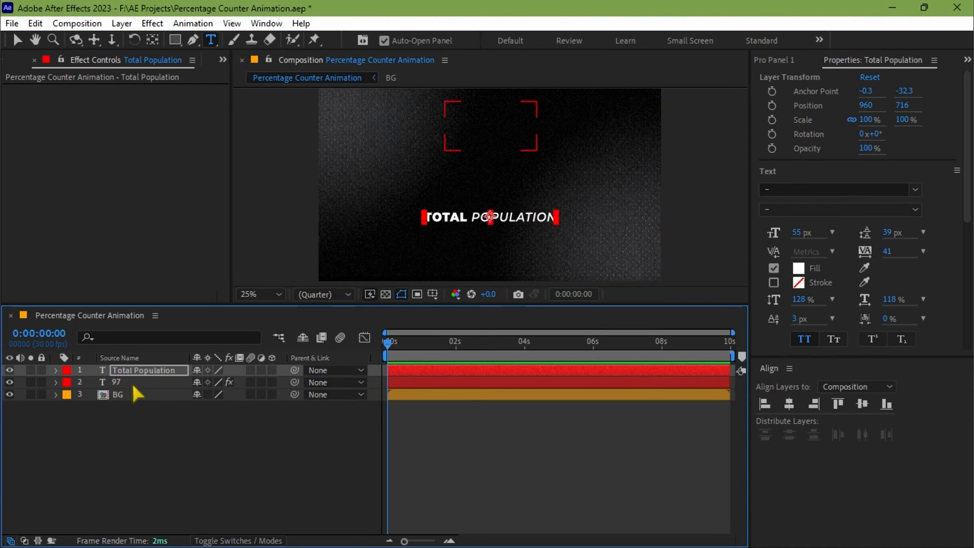
Step: Copy the percentage layer's Position, Opacity and Blur animator keyframes onto the "Total Population" layer, starting at 0:00:00:00
click(132, 381)
key(u)
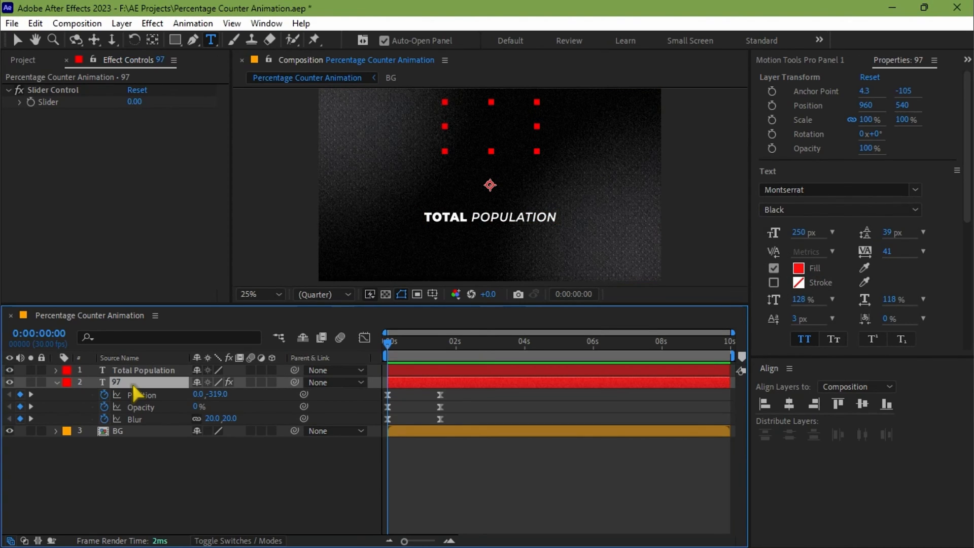
click(151, 392)
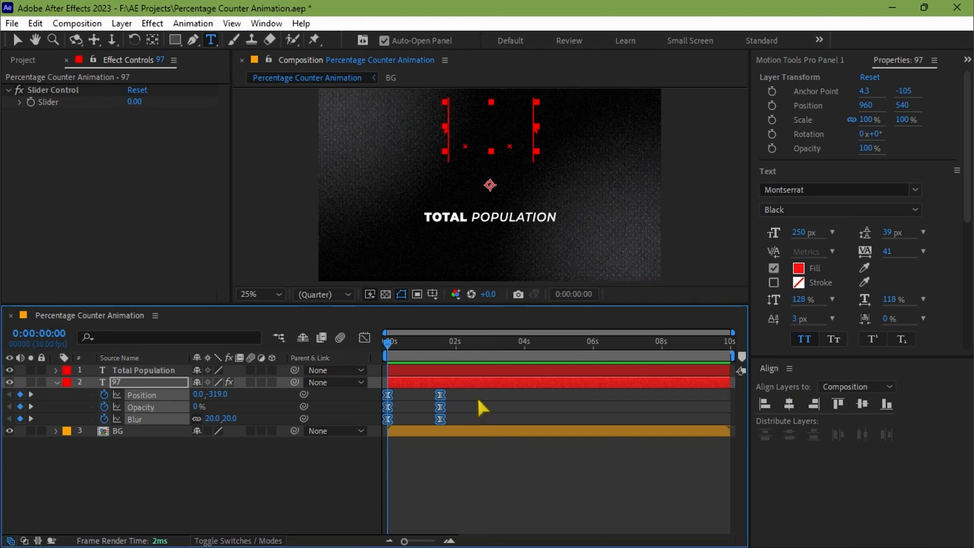
drag(474, 396, 378, 423)
click(416, 371)
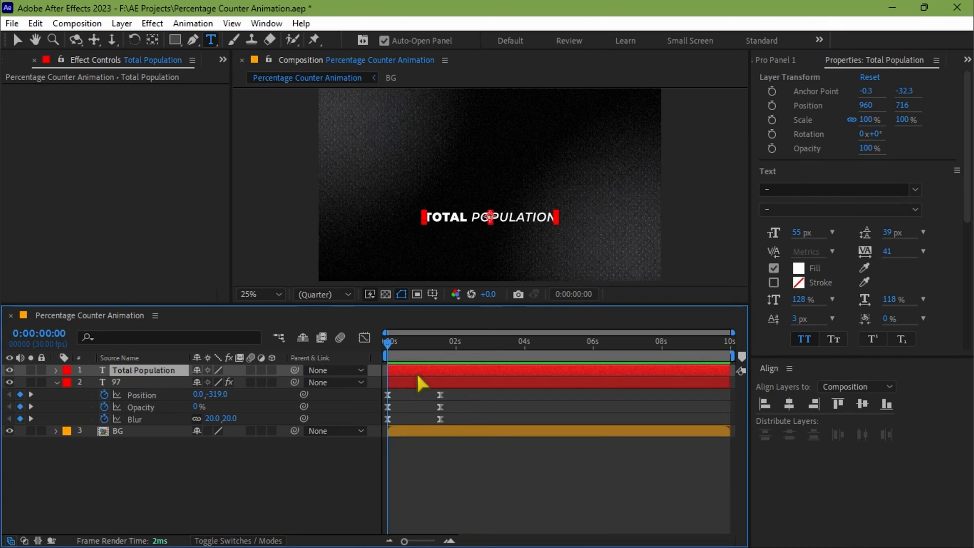
key(ctrl+v)
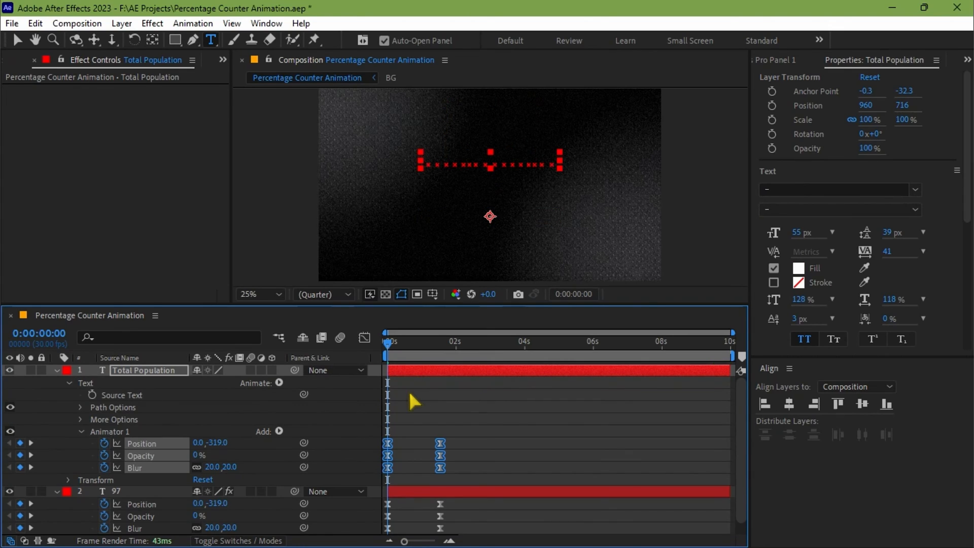
Step: Delay all the "Total Population" animator keyframes to start about one second into the composition, and preview the timing
drag(507, 421, 384, 475)
drag(442, 446, 477, 445)
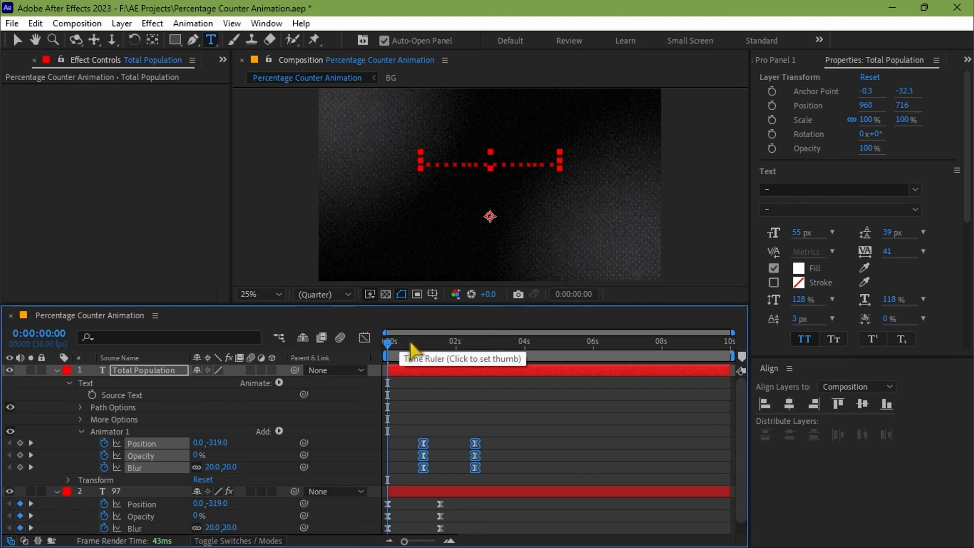
key(space)
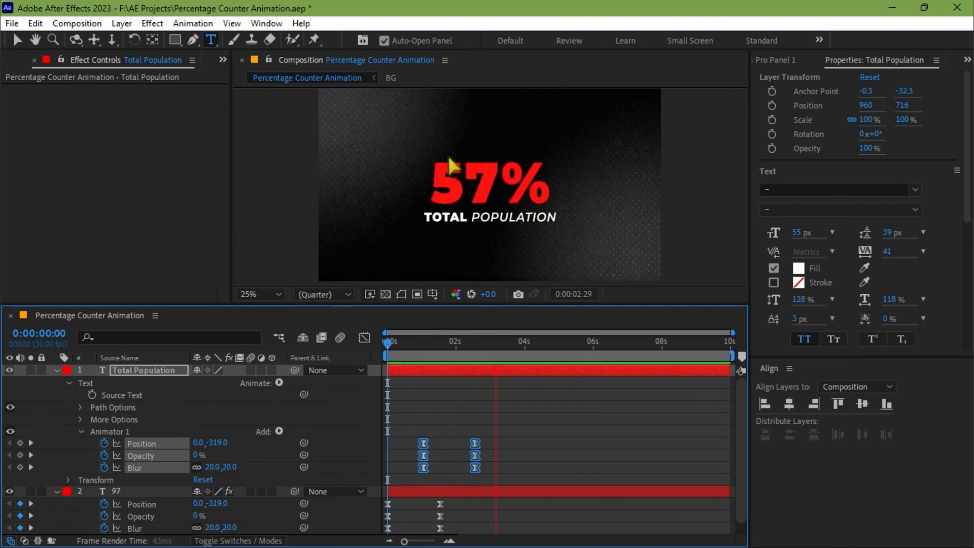
key(space)
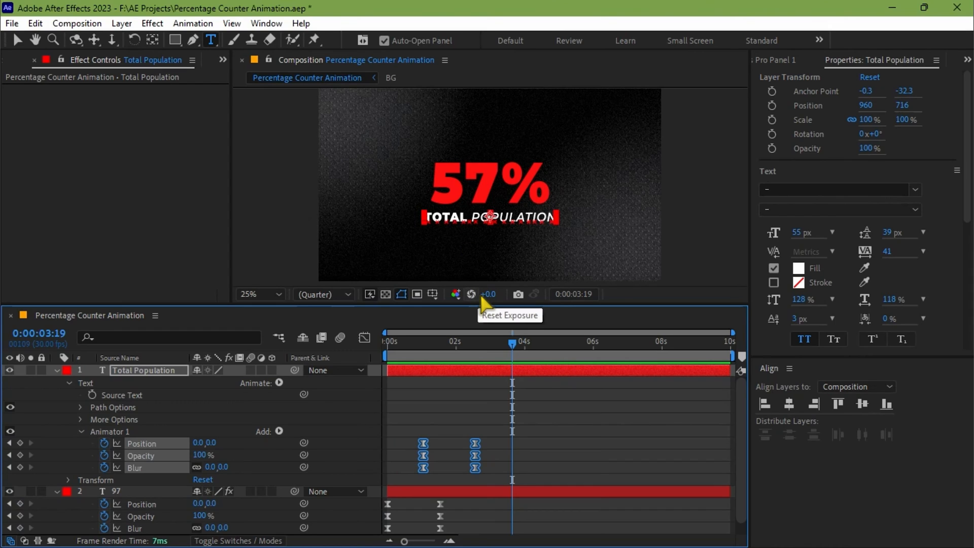
Step: Change the caption's vertical Position value at 0:00:01:02 so the text enters from below, and preview the animation
click(491, 405)
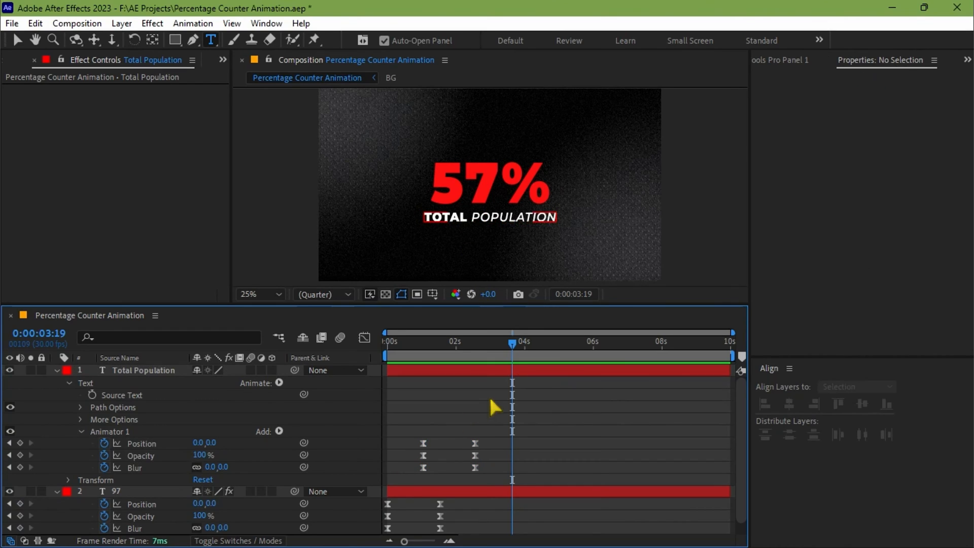
drag(466, 437, 410, 445)
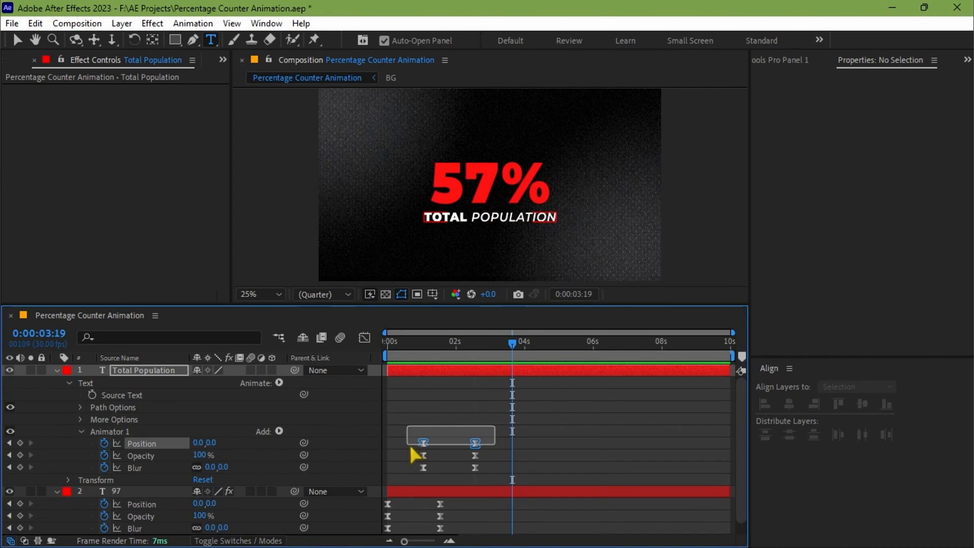
drag(433, 345, 427, 345)
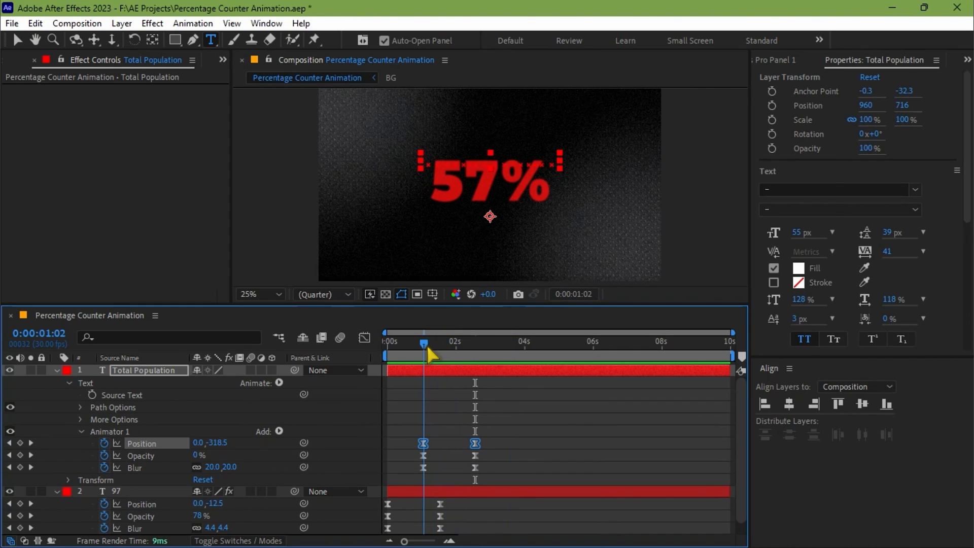
drag(217, 446, 636, 421)
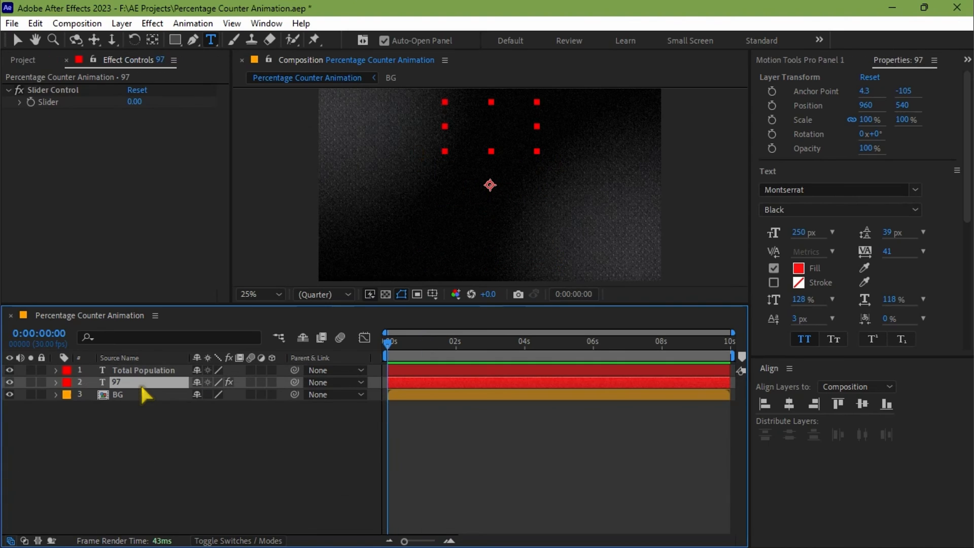
key(space)
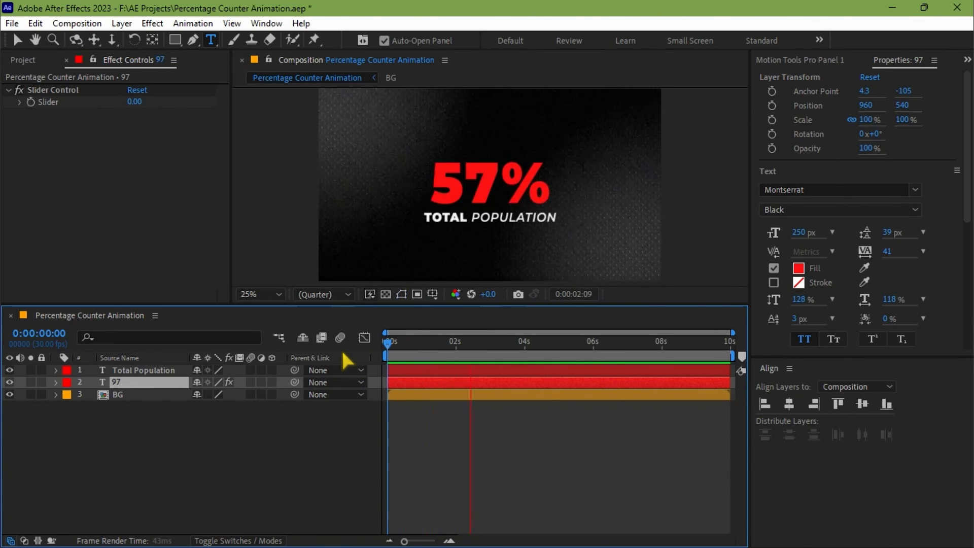
key(space)
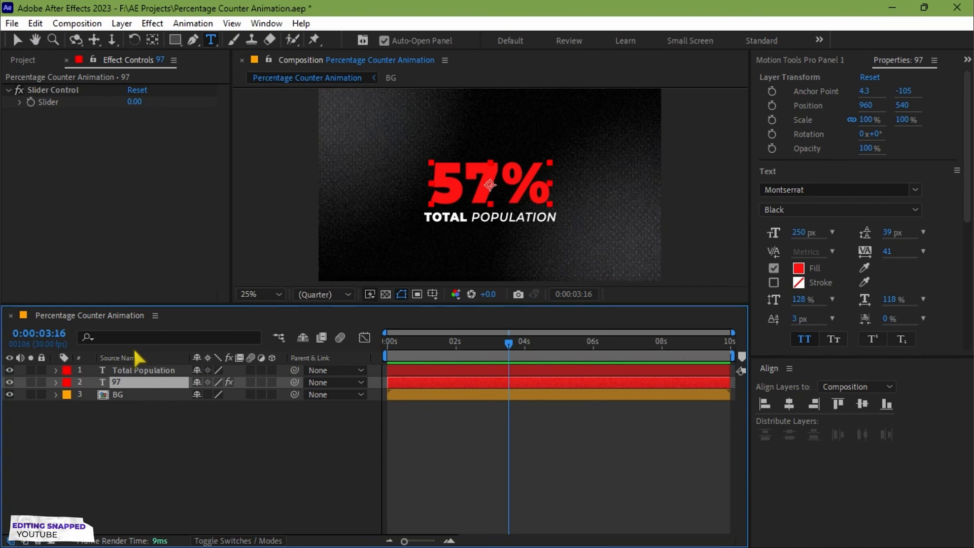
Step: Apply the Deep Glow effect to the percentage text layer and set its Exposure to 0.30
key(ctrl+space)
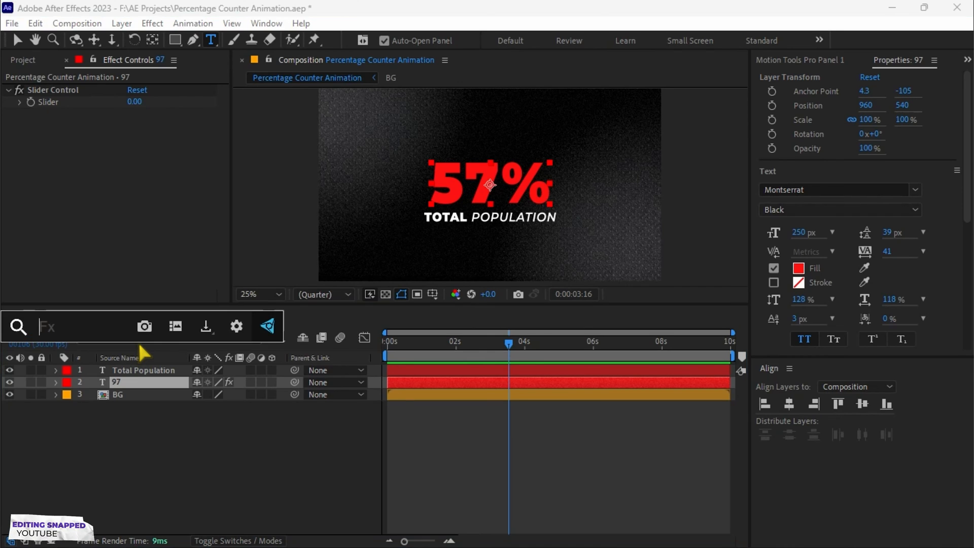
text(deep glo)
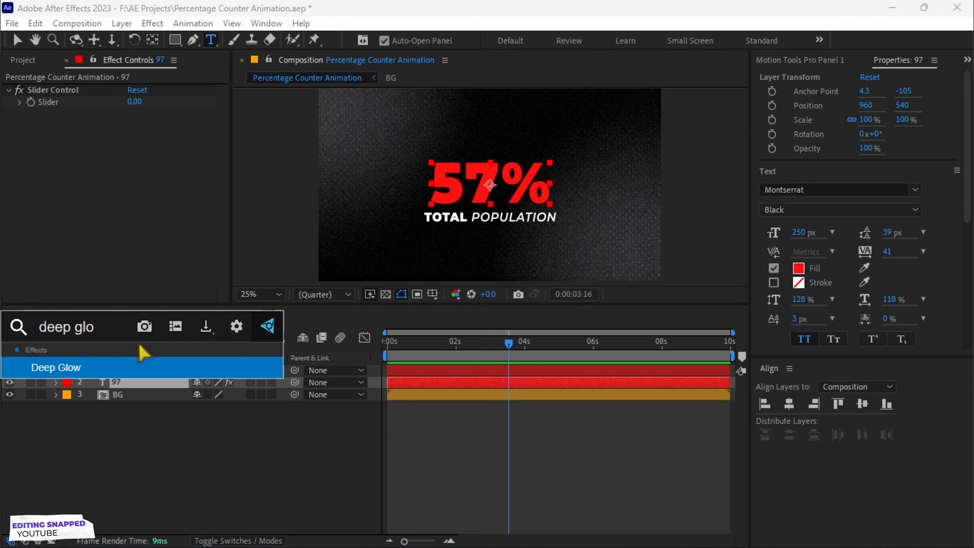
key(Return)
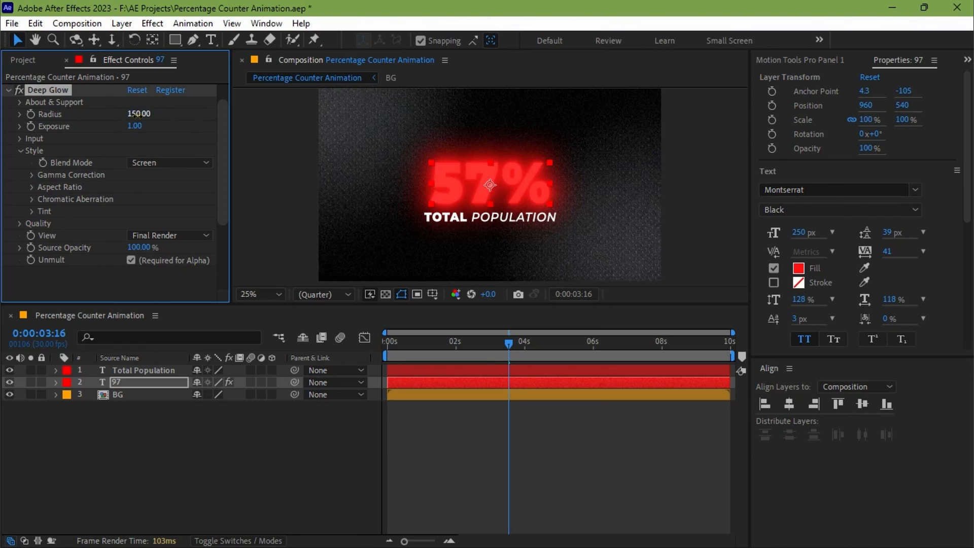
click(135, 127)
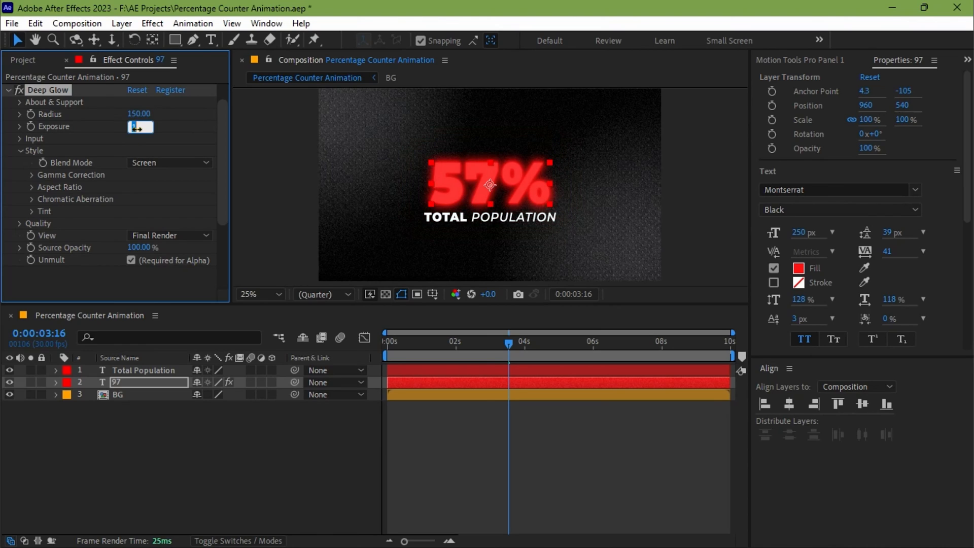
key(Return)
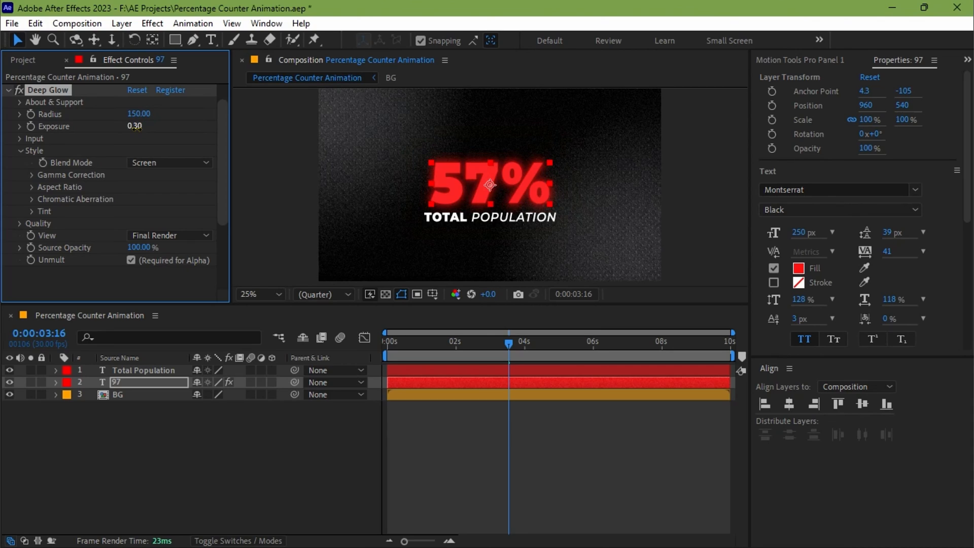
Step: Enable the glow's Chromatic Aberration on the percentage layer with Red & Green channels and an amount of 0.30%
click(32, 199)
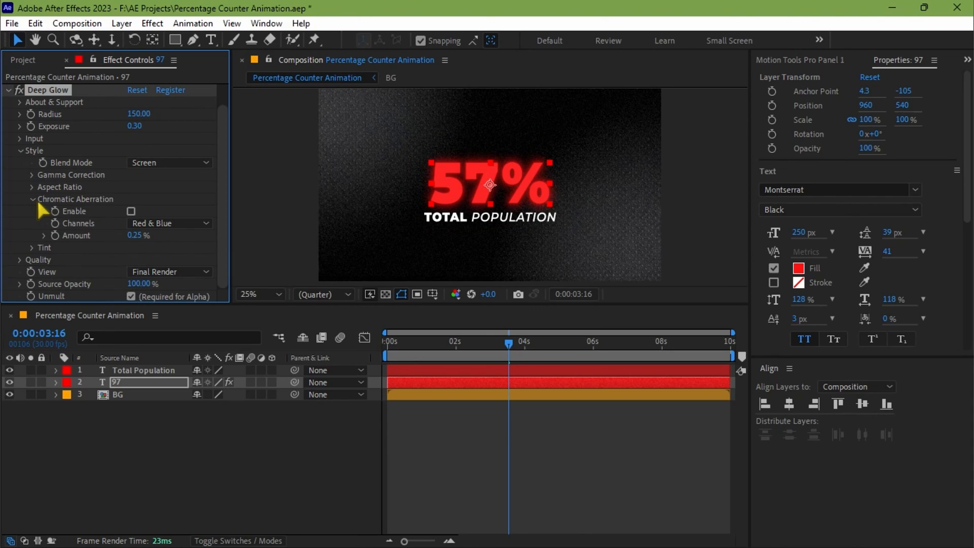
click(131, 211)
click(162, 223)
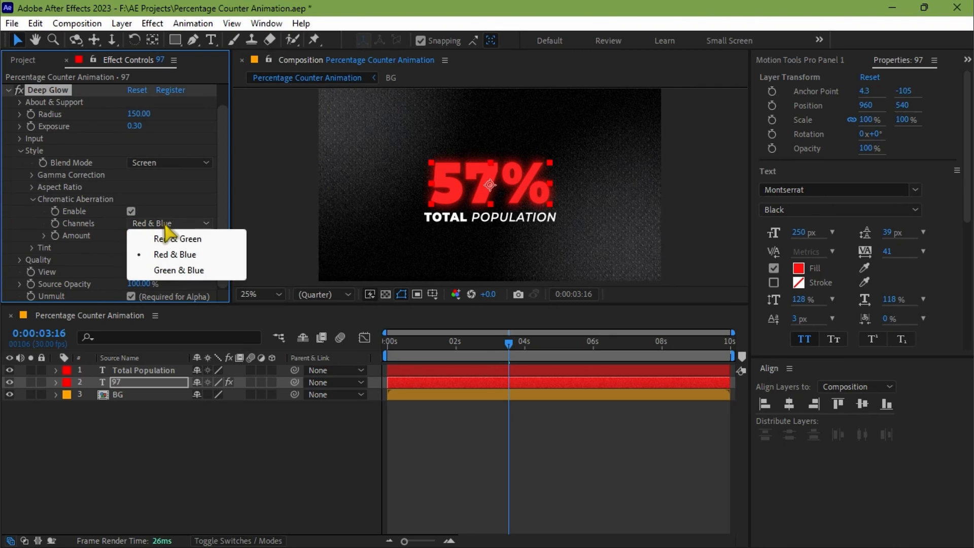
click(175, 238)
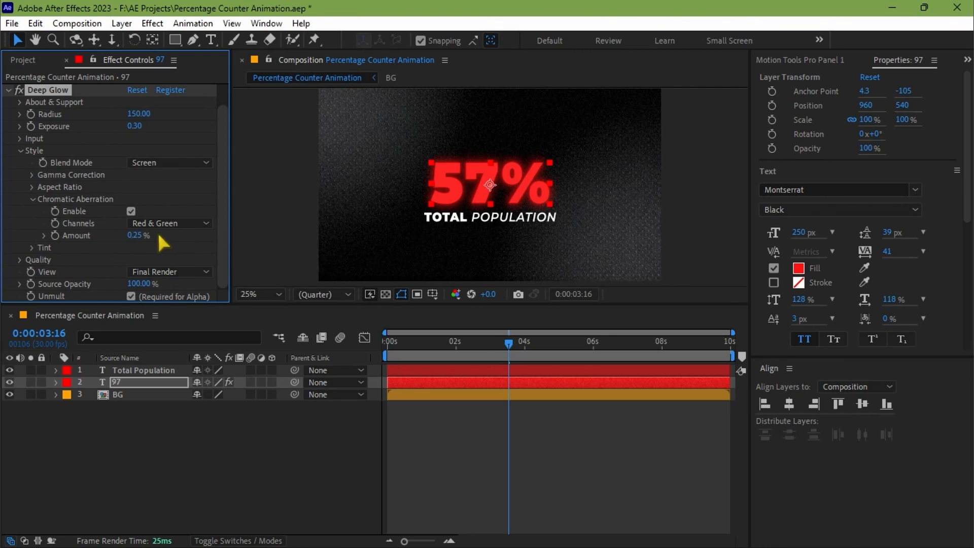
click(134, 236)
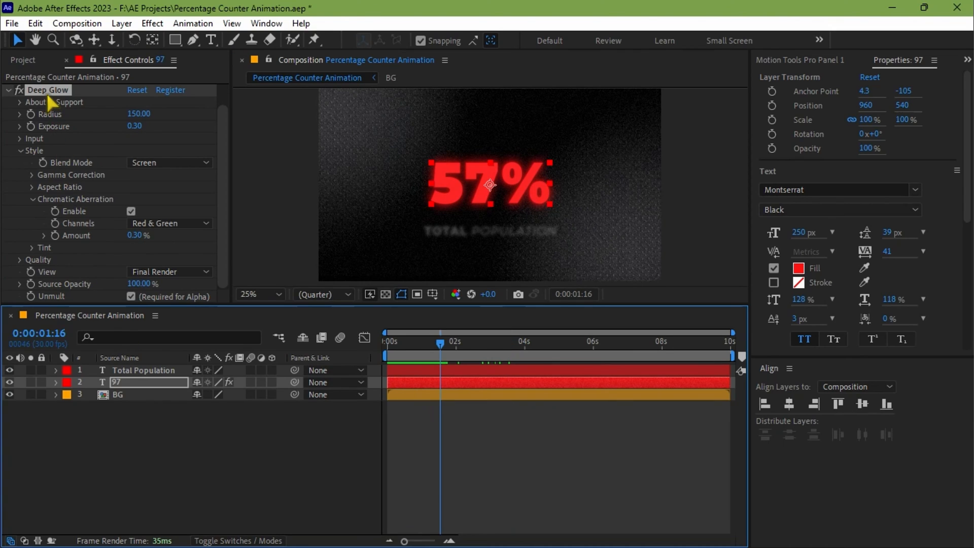
Step: Copy the percentage layer's Deep Glow effect to the "Total Population" layer and return to the start of the composition
right_click(41, 88)
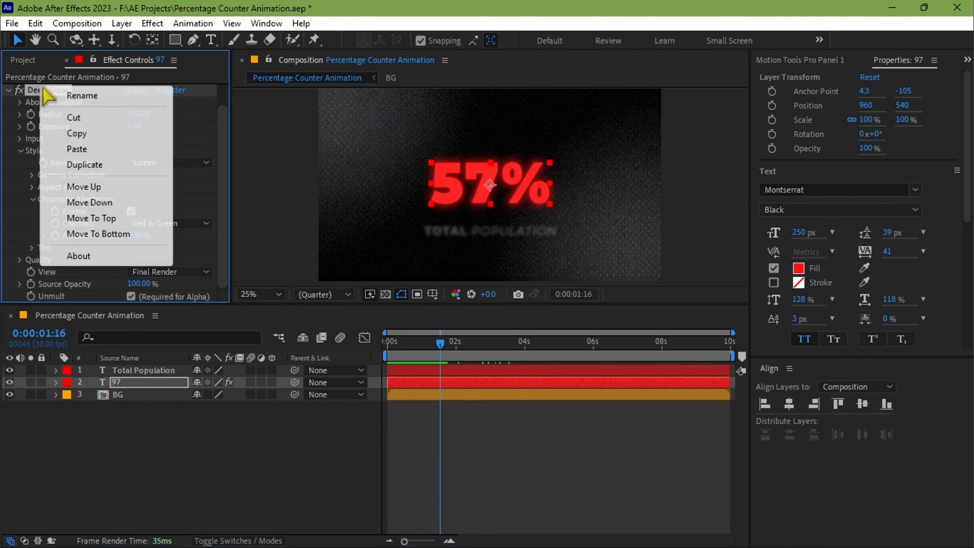
click(77, 133)
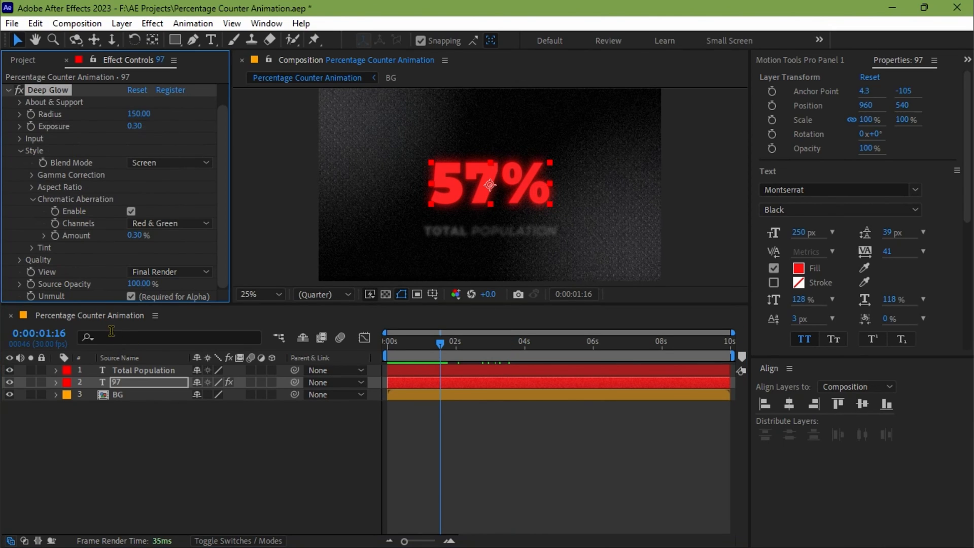
click(155, 371)
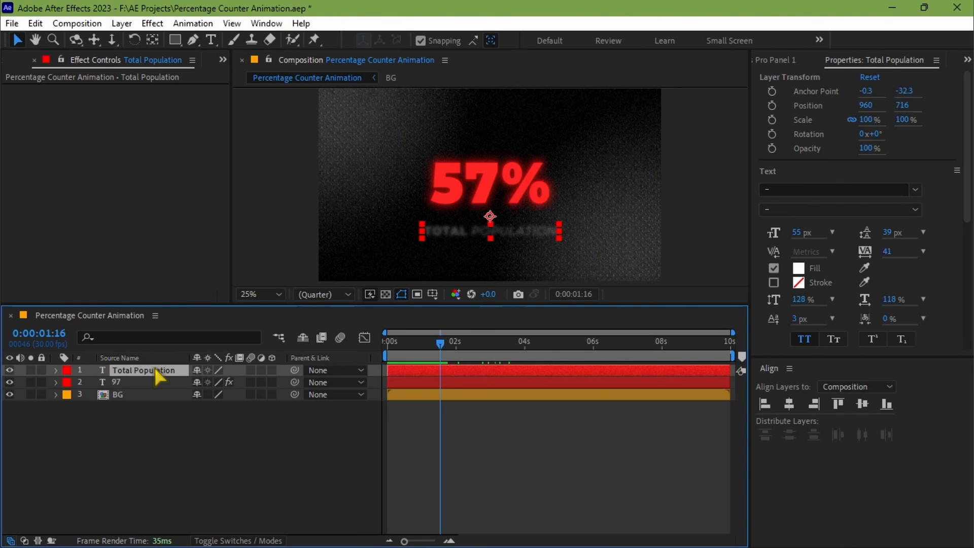
key(ctrl+v)
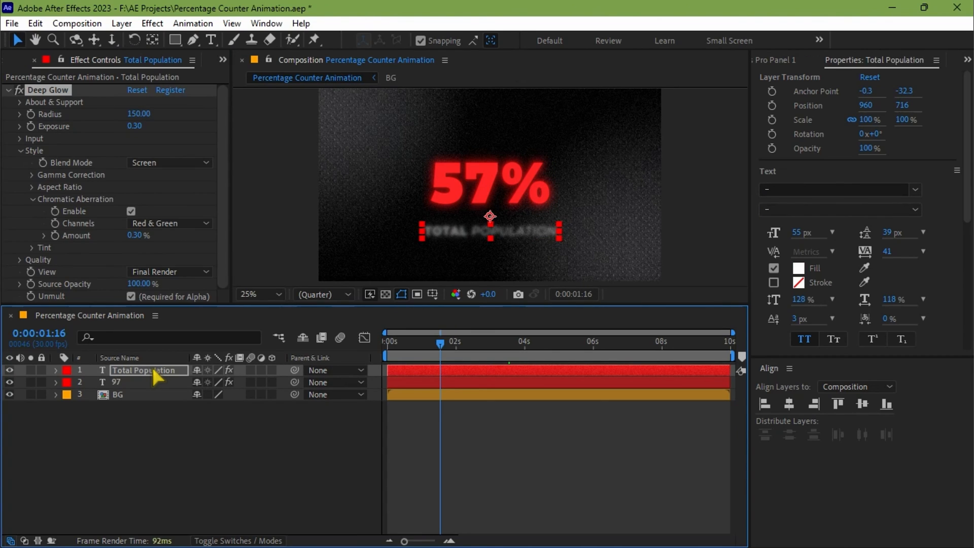
key(Home)
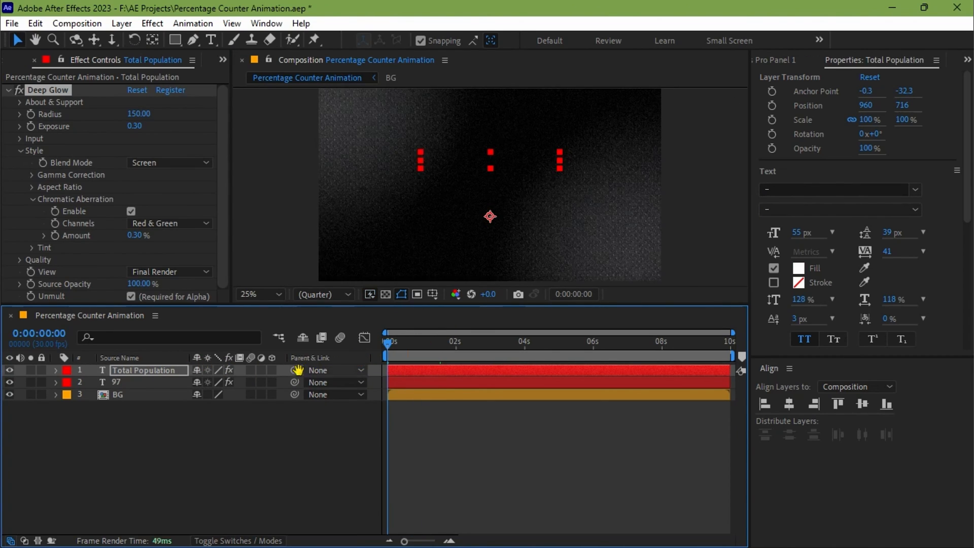